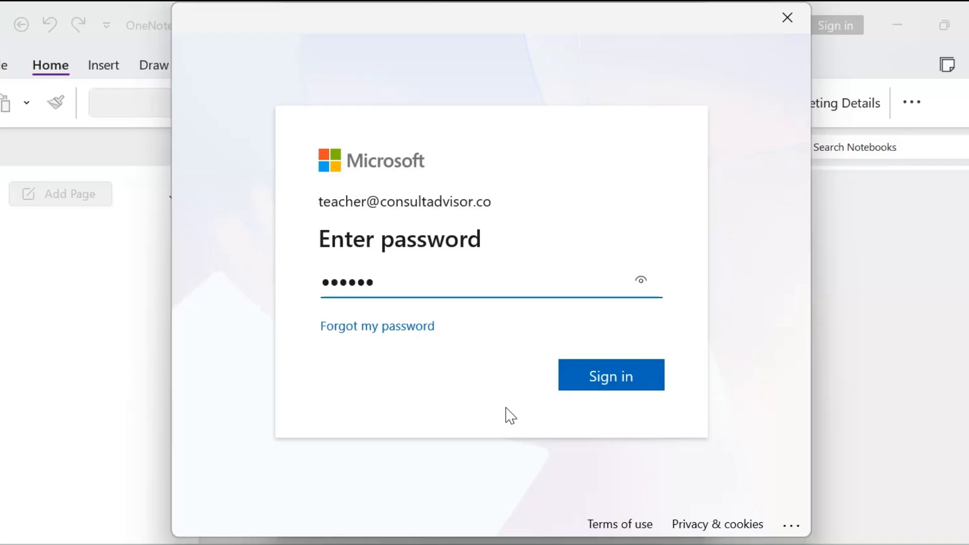
# Complete the work account sign-in for this app only and check the signed-in account's details.
pyautogui.click(638, 389)
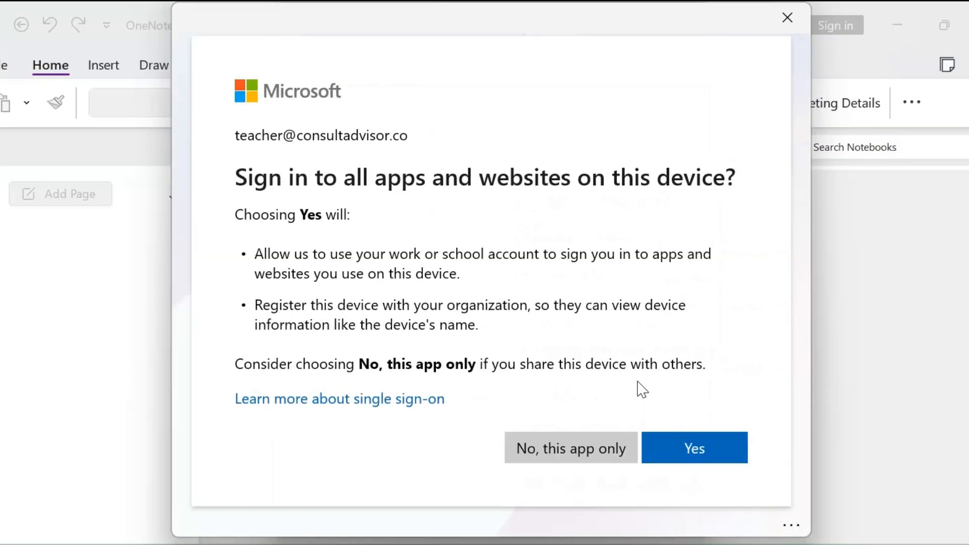
pyautogui.click(579, 454)
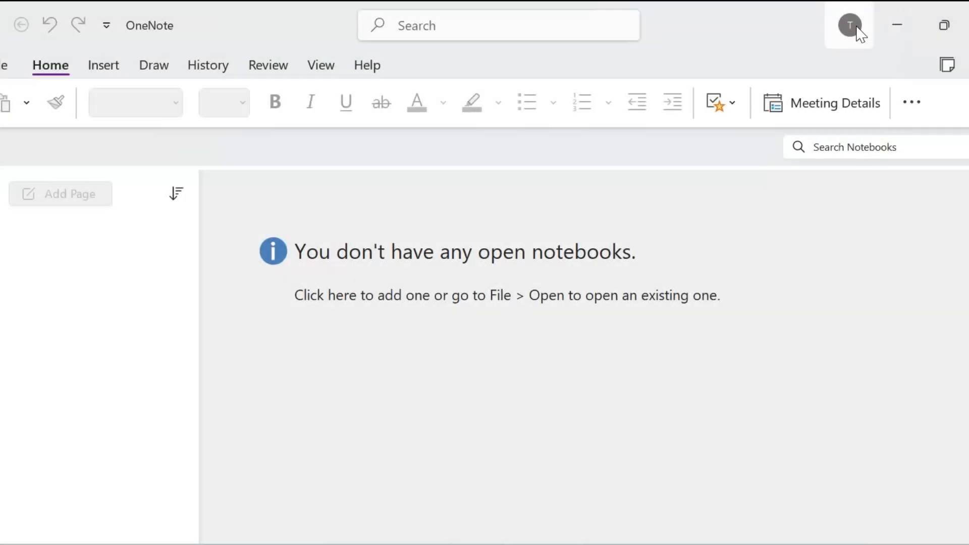
pyautogui.click(858, 30)
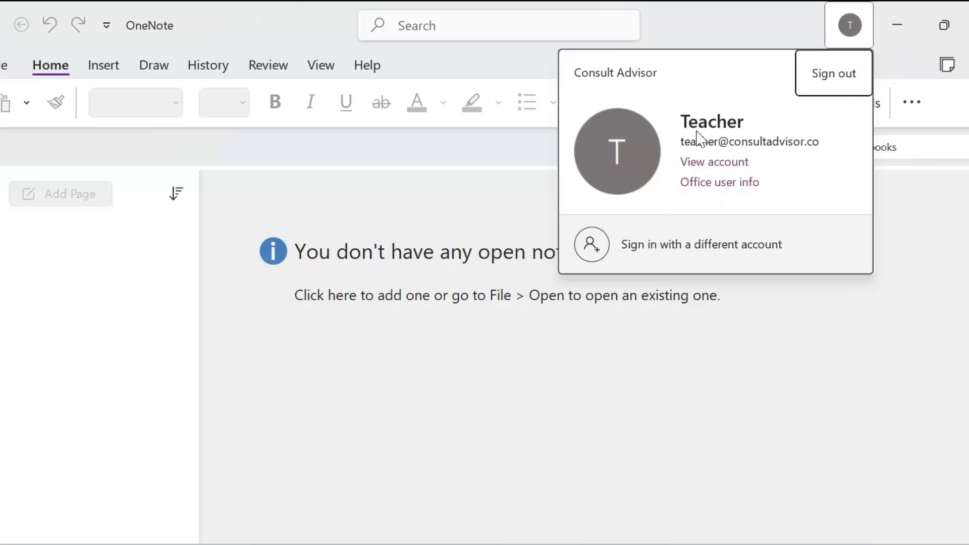
pyautogui.click(842, 46)
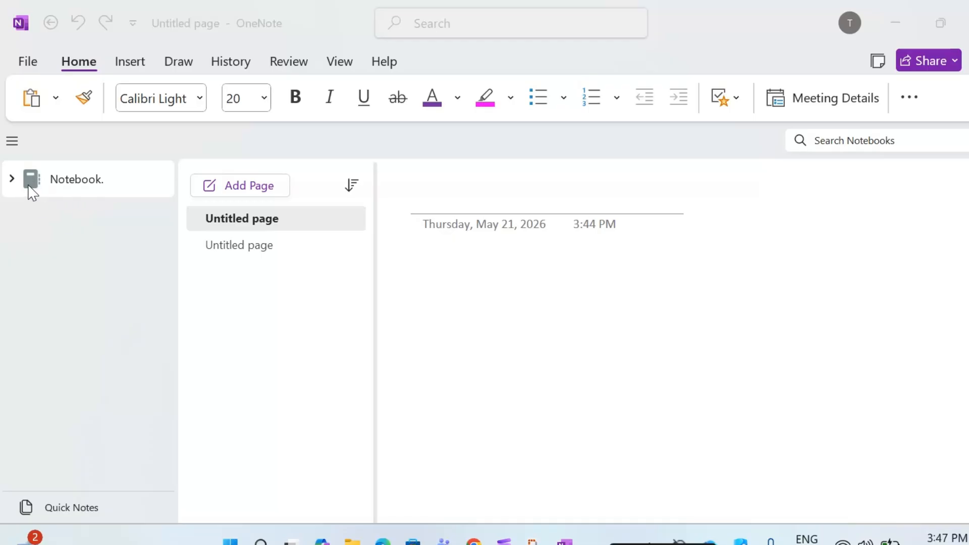
# Expand the notebook to list its sections, and hide and redisplay the notebook navigation pane.
pyautogui.click(12, 179)
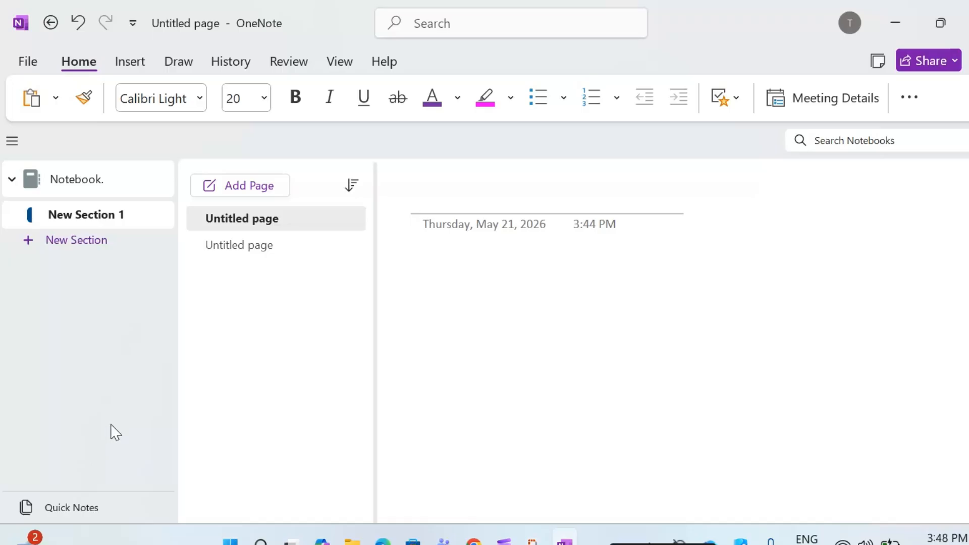
pyautogui.click(12, 143)
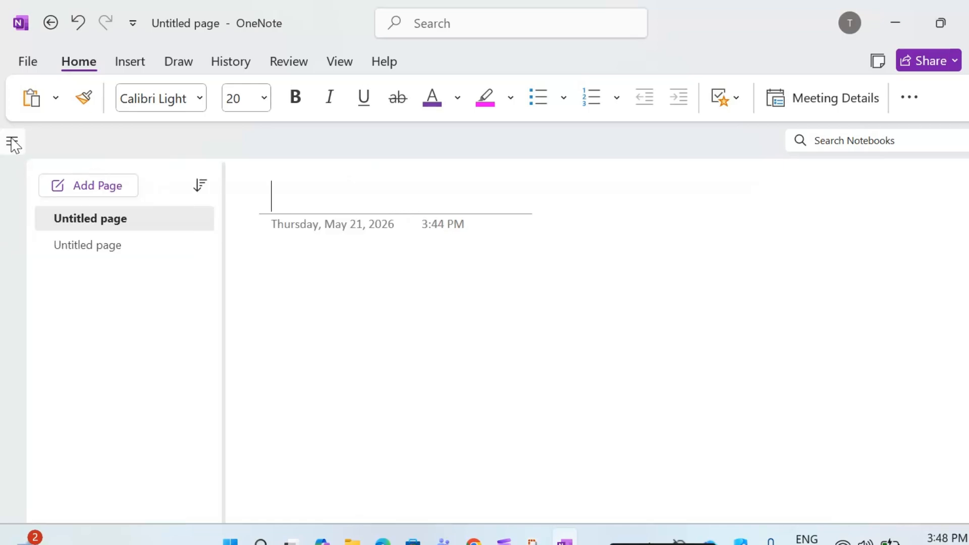
pyautogui.click(12, 143)
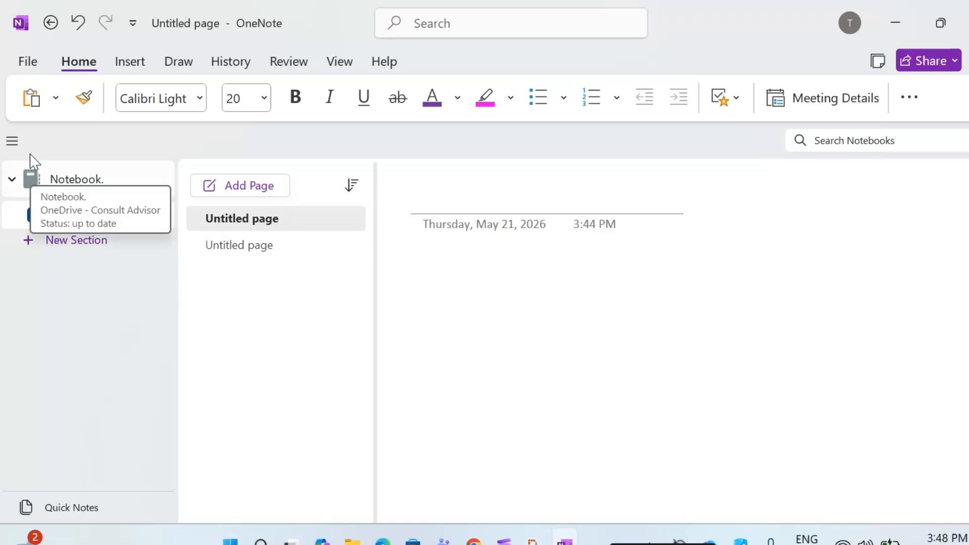
# Look through the notebook information and the options for creating, opening and printing notebooks, and return to the page.
pyautogui.click(28, 61)
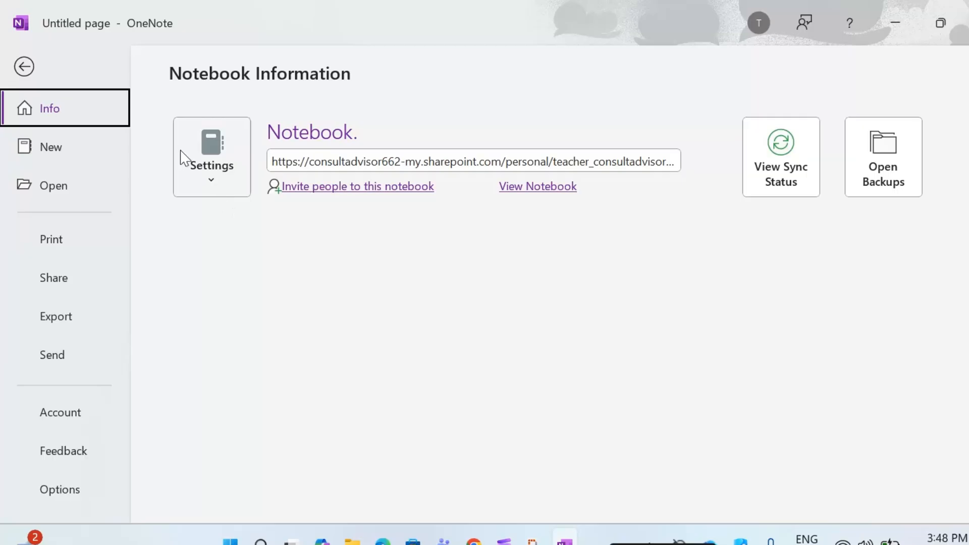
pyautogui.click(50, 151)
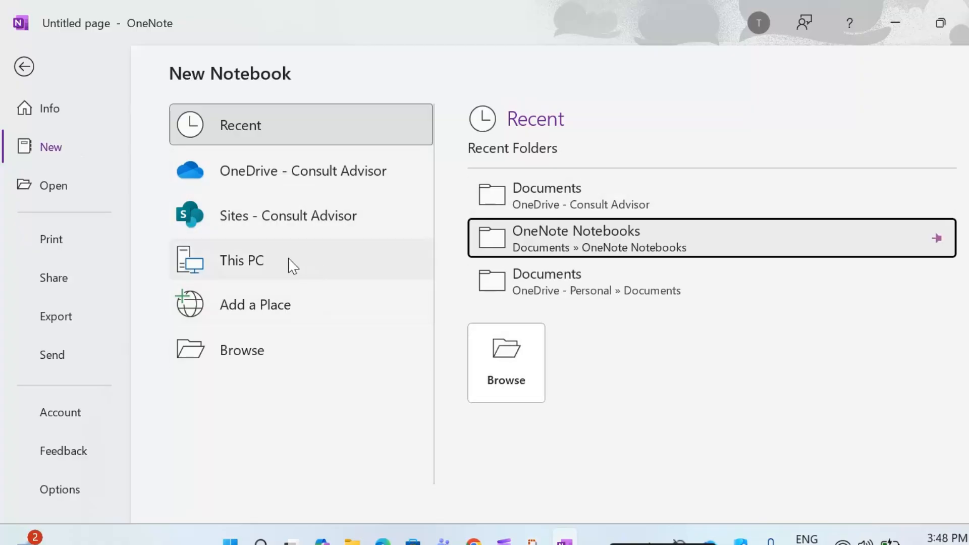
pyautogui.click(41, 190)
pyautogui.scroll(-8, 388, 470)
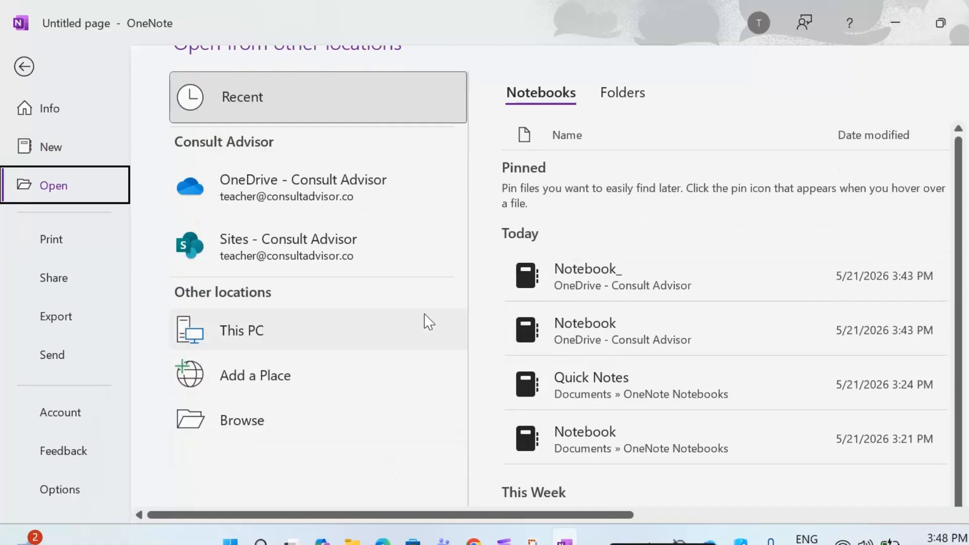
pyautogui.click(39, 242)
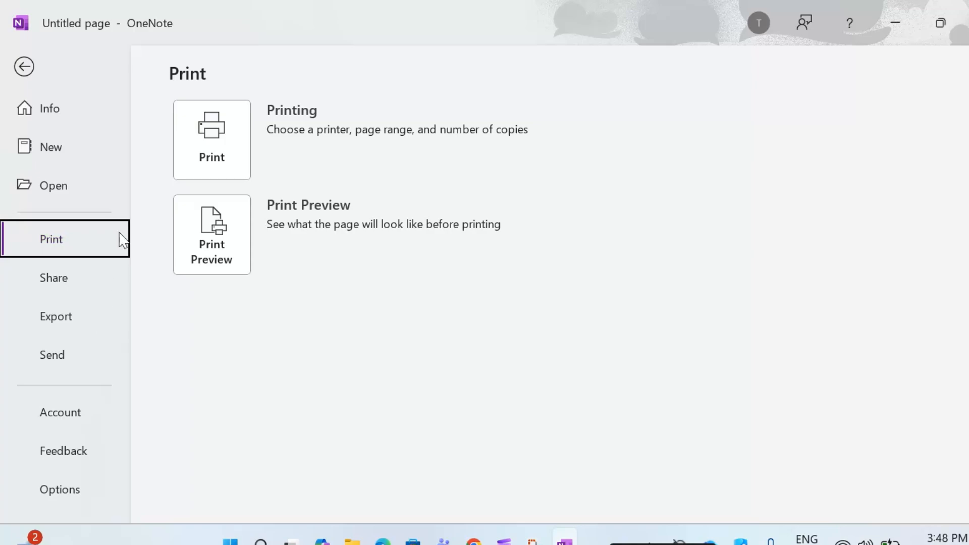
pyautogui.click(26, 75)
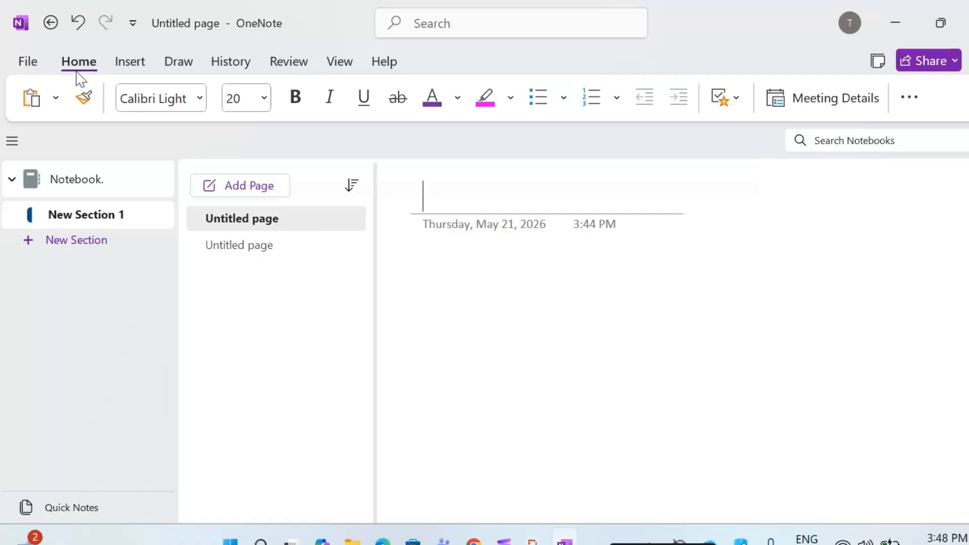
# Look at the paste options and the table sizes available for insertion on the page.
pyautogui.click(56, 103)
pyautogui.click(57, 103)
pyautogui.click(131, 64)
pyautogui.click(81, 98)
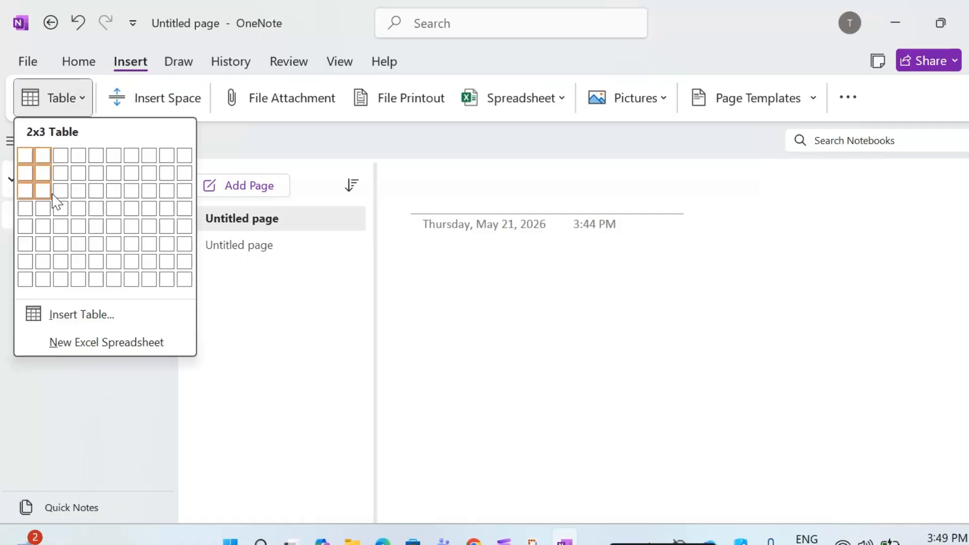
pyautogui.click(78, 107)
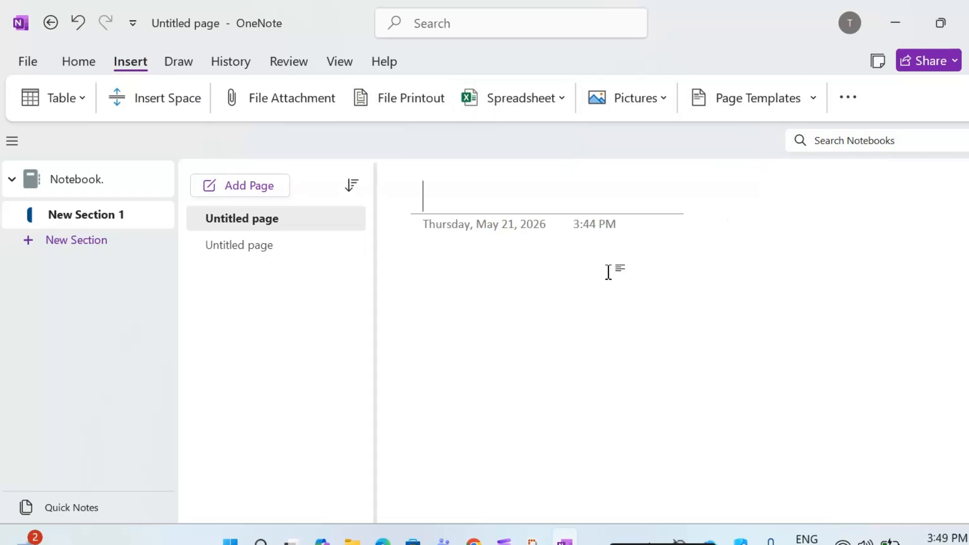
# Look over the drawing tools and their additional editing, text, math and replay commands.
pyautogui.click(183, 63)
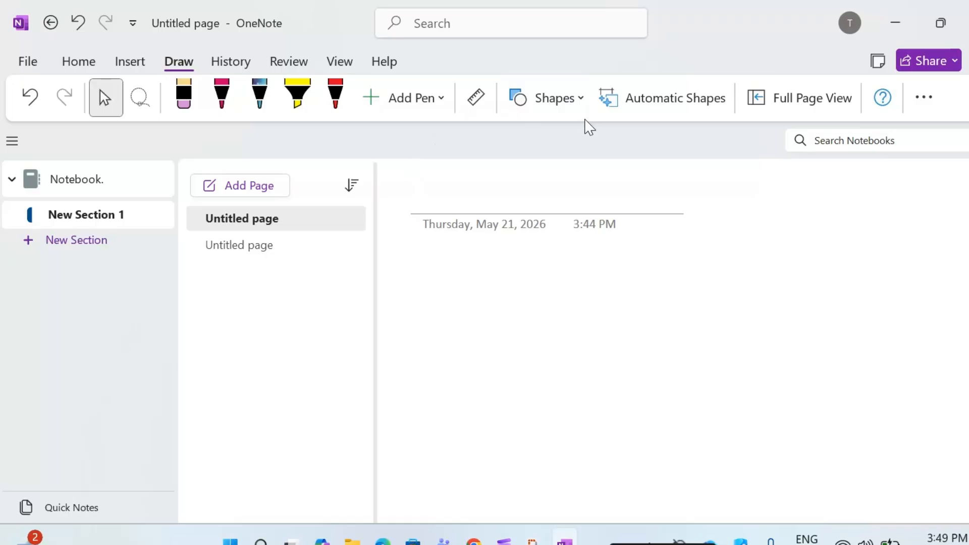
pyautogui.click(925, 98)
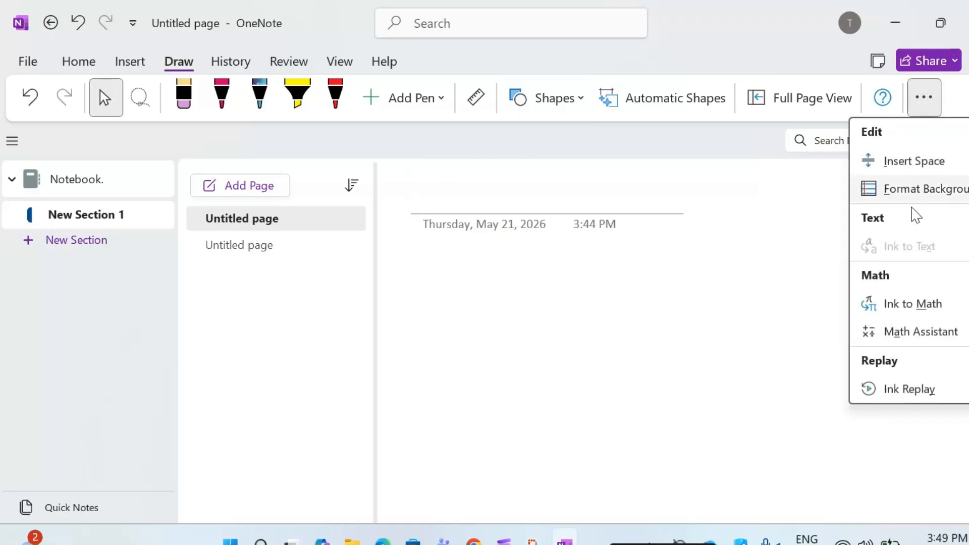
pyautogui.click(934, 103)
# Examine the notebook's history options for page versions, the recycle bin and recent edits.
pyautogui.click(231, 63)
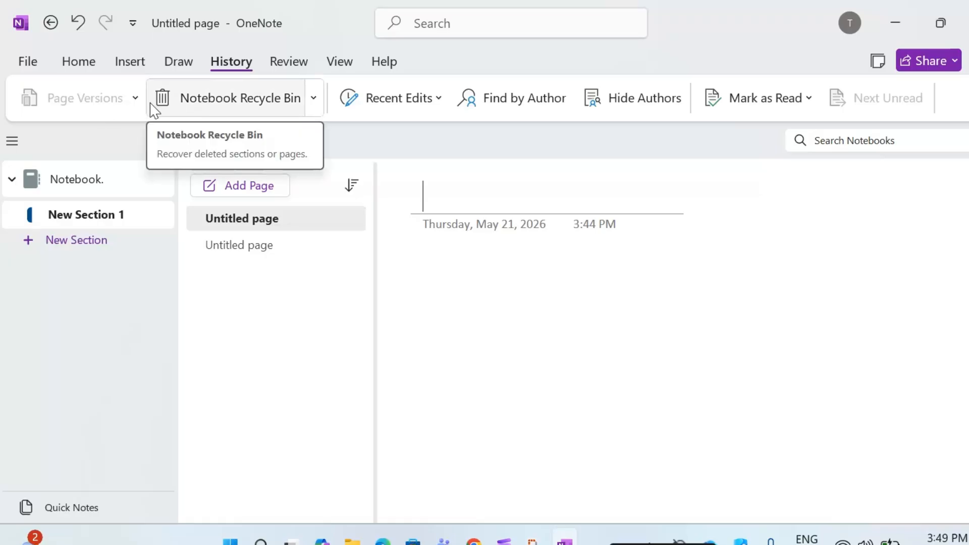
pyautogui.click(135, 98)
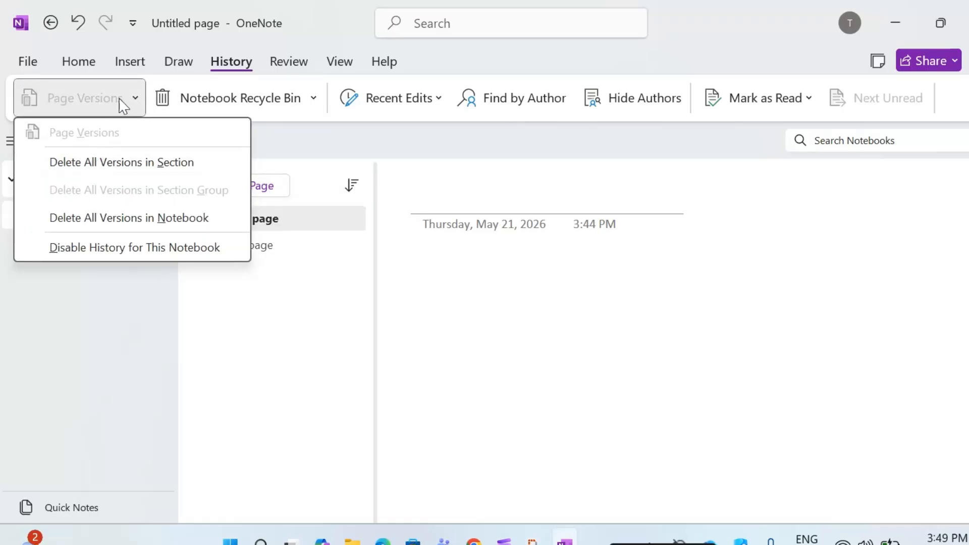
pyautogui.click(133, 99)
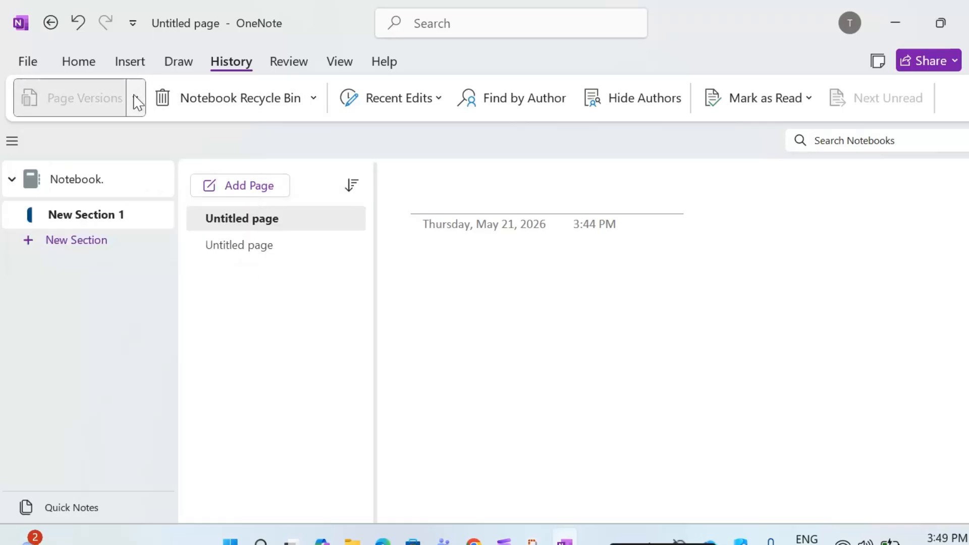
pyautogui.click(315, 99)
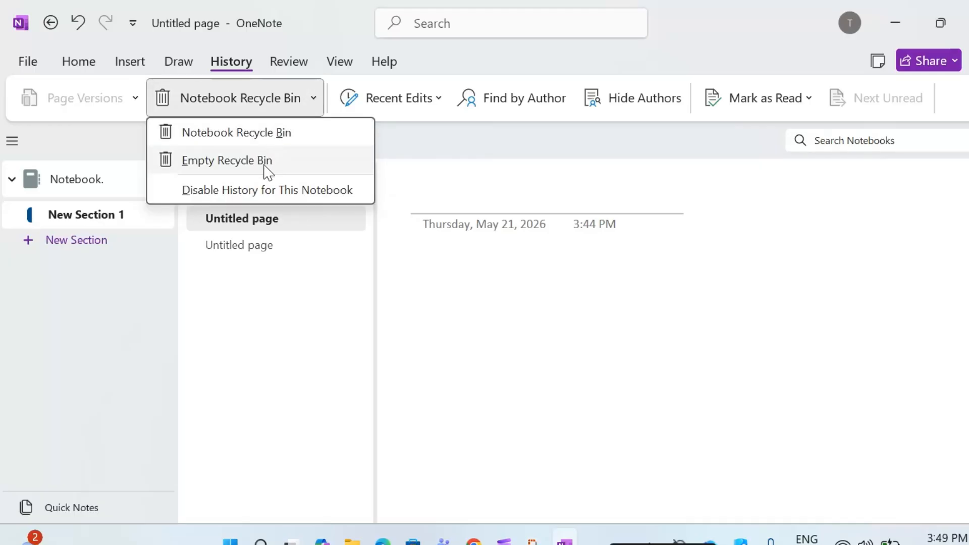
pyautogui.click(315, 101)
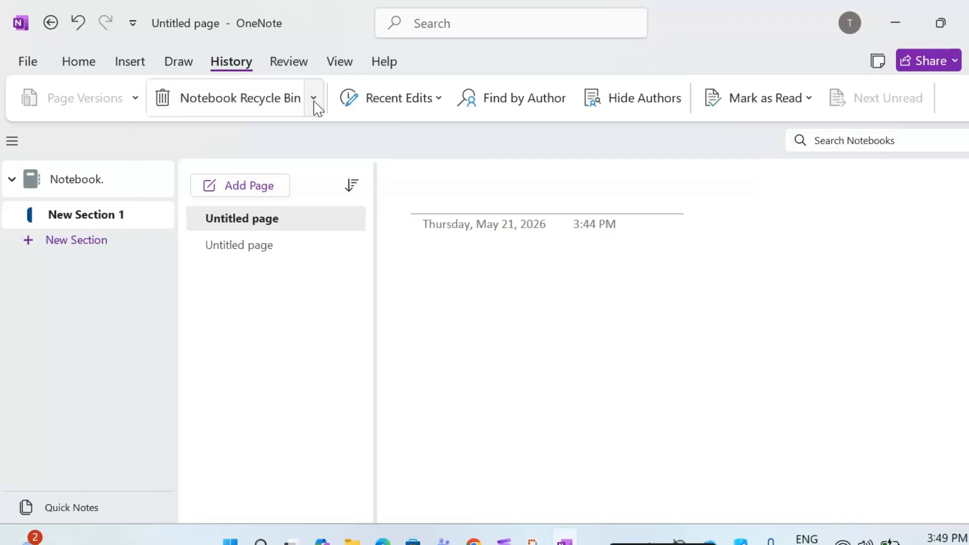
pyautogui.click(444, 101)
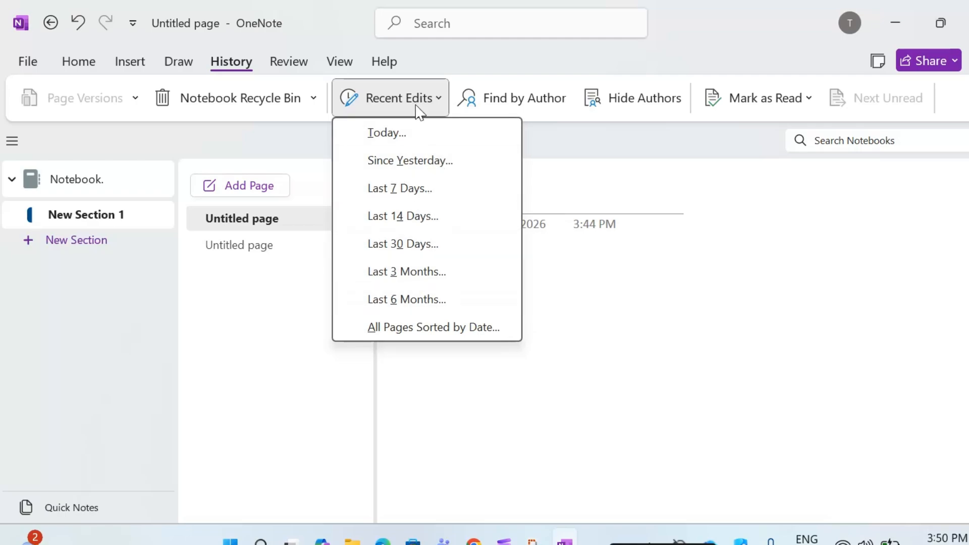
pyautogui.click(438, 101)
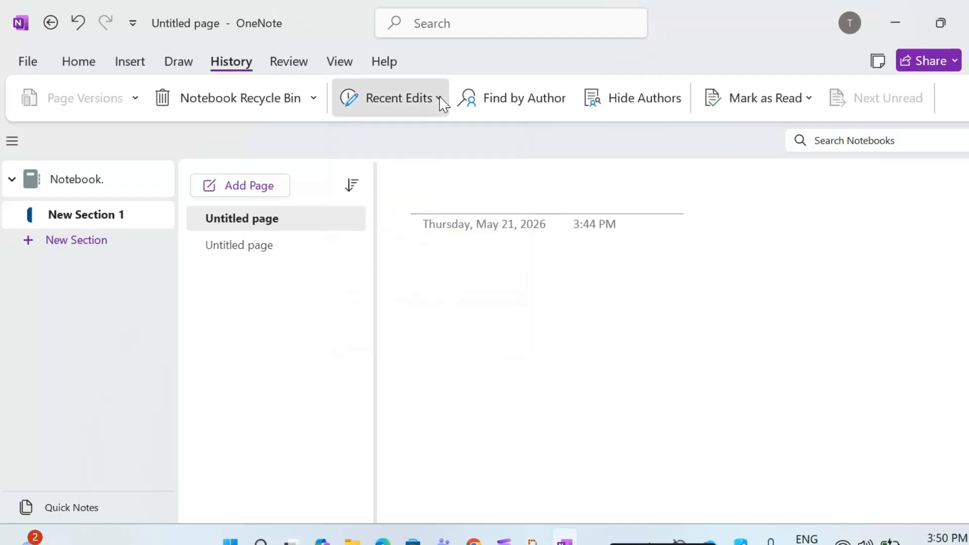
# Look over the review tools for proofing and language, including the translation options.
pyautogui.click(298, 62)
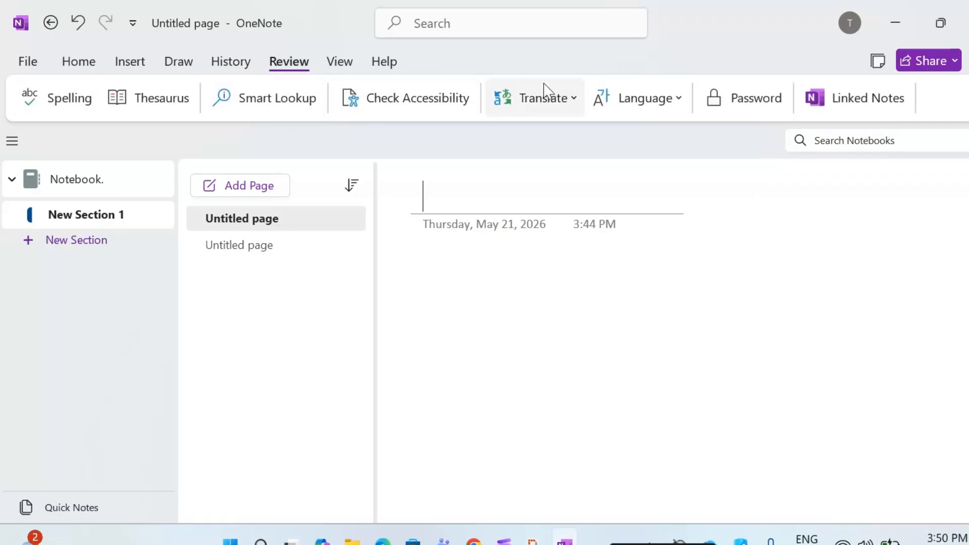
pyautogui.click(568, 104)
pyautogui.click(568, 104)
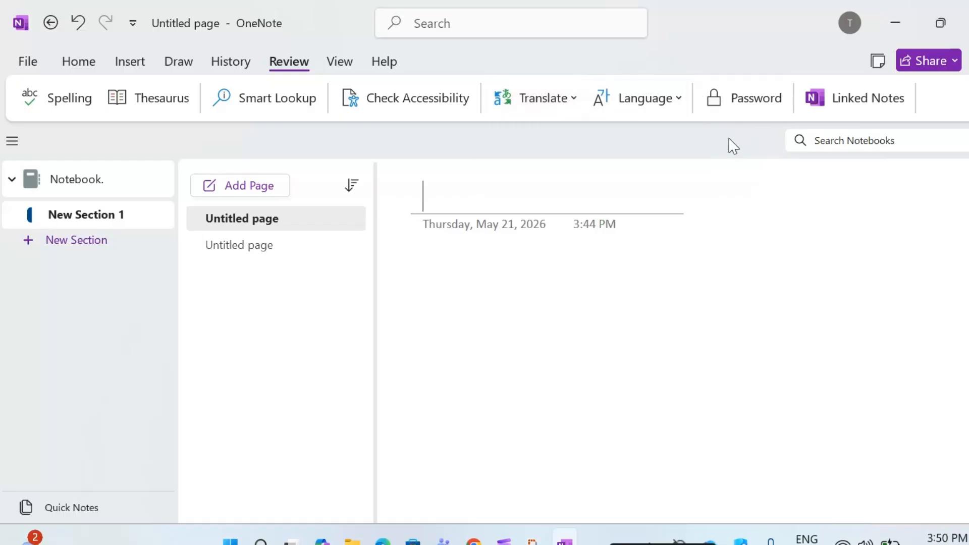
# Dock the notebook window to the desktop, title the page 2123, and restore the normal window.
pyautogui.click(339, 63)
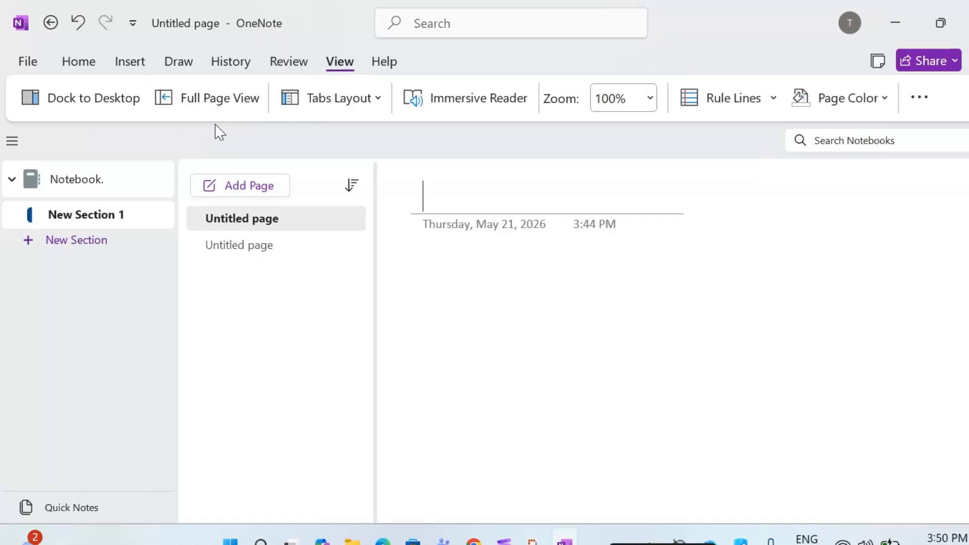
pyautogui.click(60, 107)
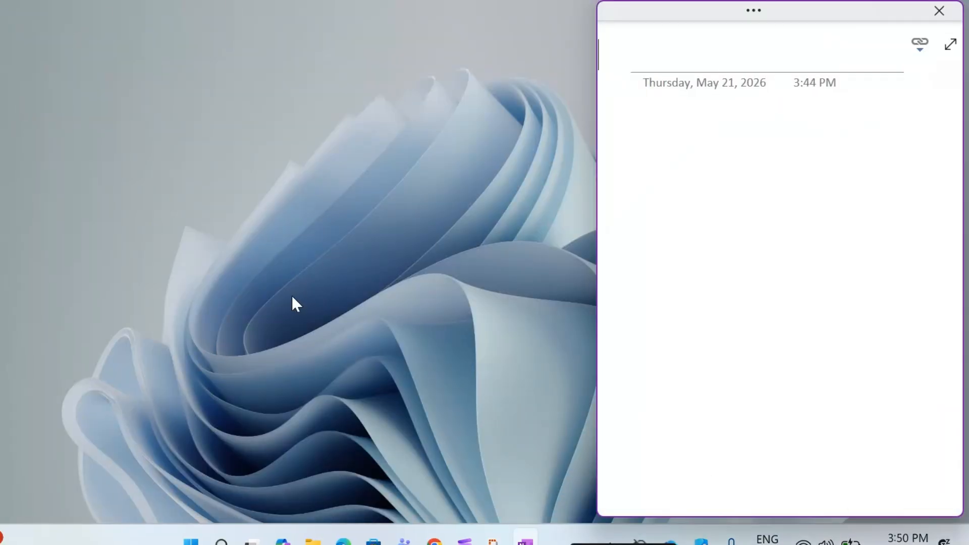
pyautogui.click(238, 242)
pyautogui.click(818, 44)
pyautogui.write('2123')
pyautogui.click(951, 45)
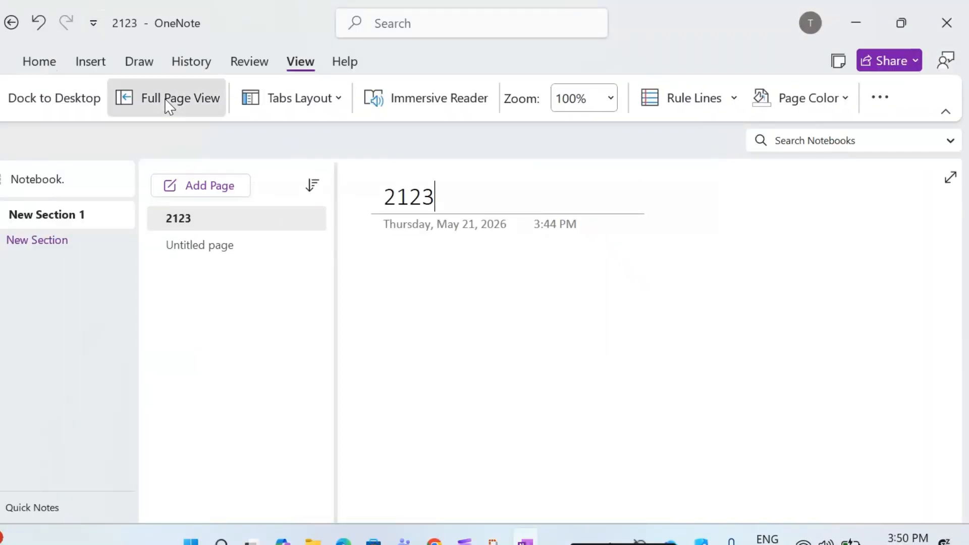
# Display page 2123 in full page view and return to the normal view.
pyautogui.click(168, 101)
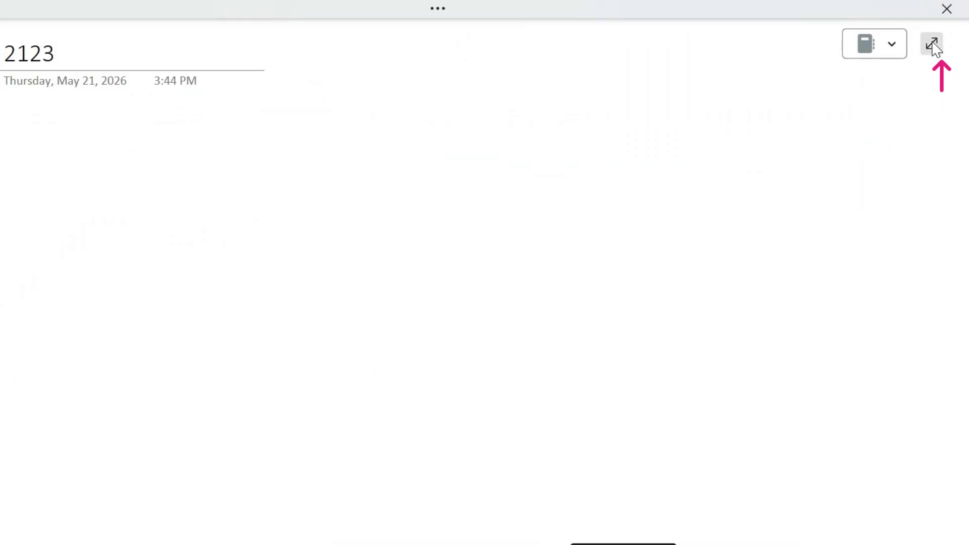
pyautogui.click(932, 43)
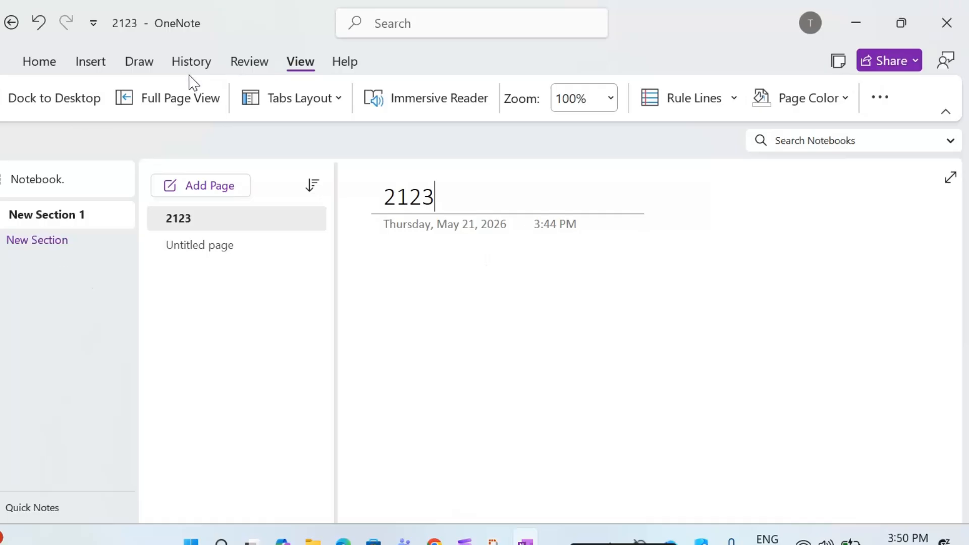
# Add a new section to the notebook in the horizontal tabs layout and restore the vertical tabs layout.
pyautogui.click(303, 103)
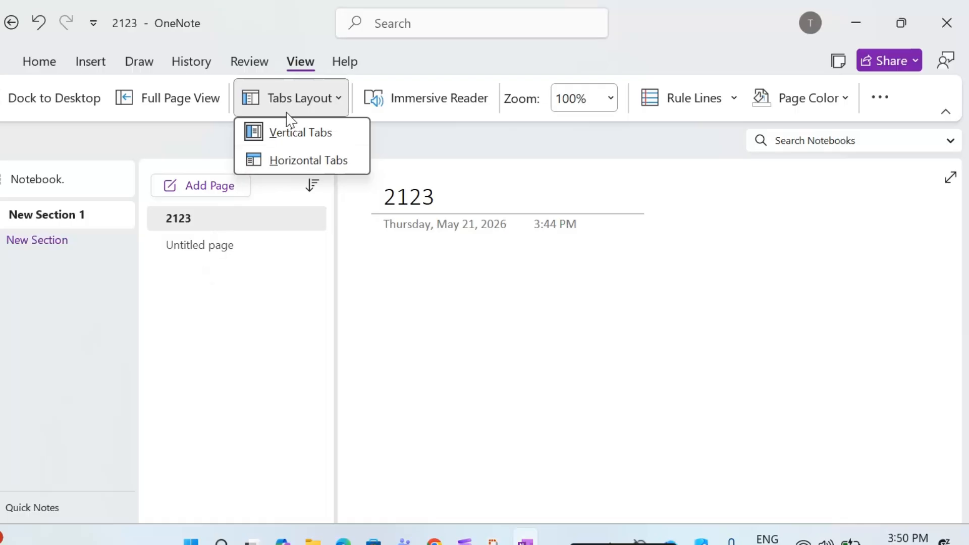
pyautogui.click(298, 161)
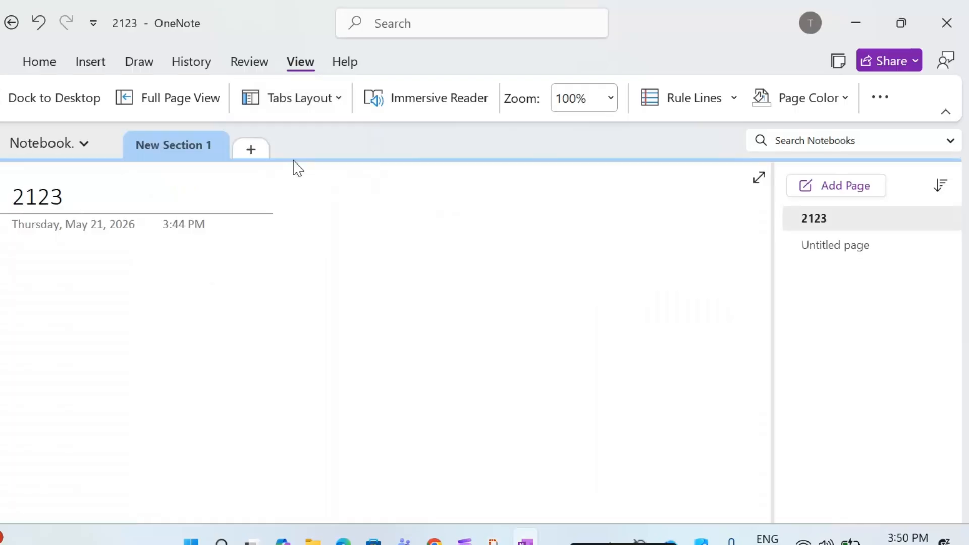
pyautogui.click(249, 149)
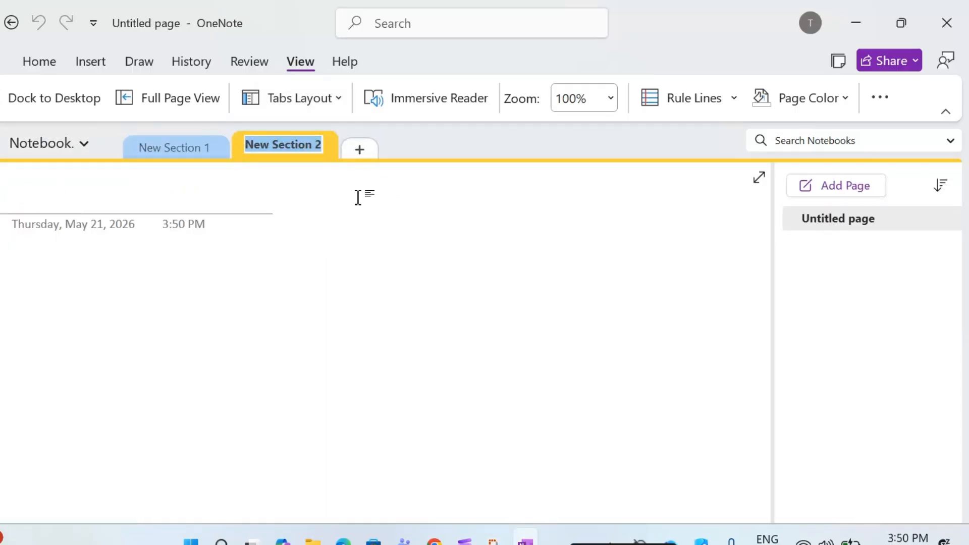
pyautogui.click(305, 96)
pyautogui.click(310, 133)
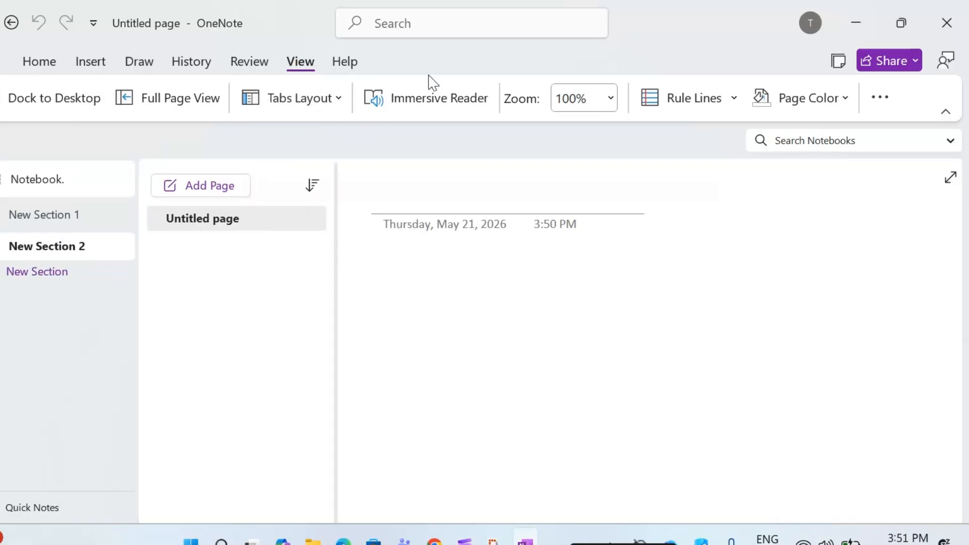
# Look over the zoom levels and additional view commands, and try zooming in on the untitled page.
pyautogui.click(611, 99)
pyautogui.click(621, 100)
pyautogui.click(891, 97)
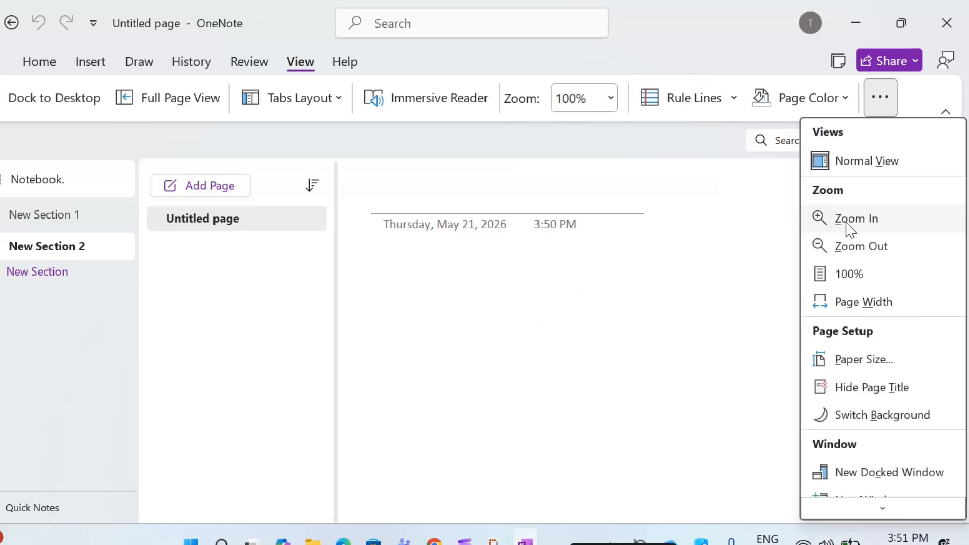
pyautogui.click(851, 222)
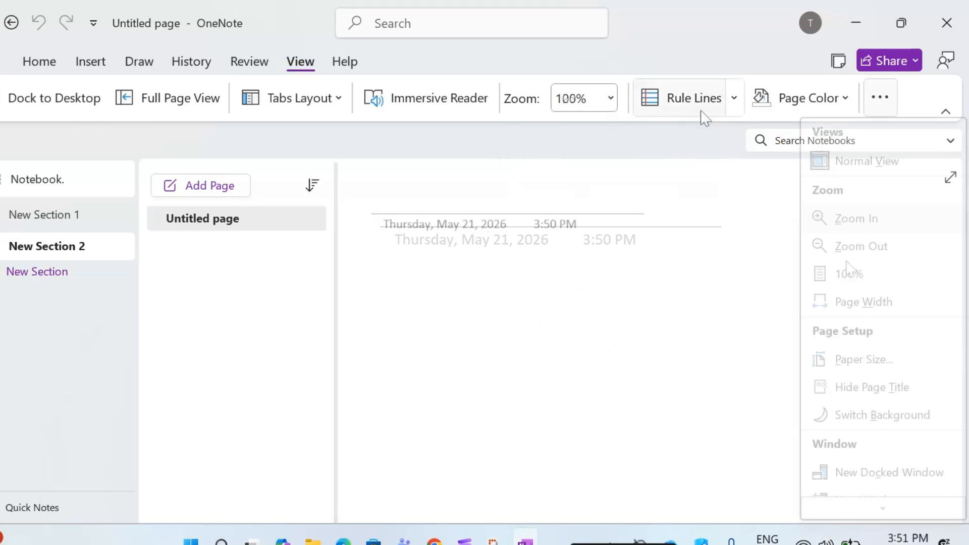
# Apply the smallest grid lines to the untitled page and set its rule lines back to None.
pyautogui.click(737, 104)
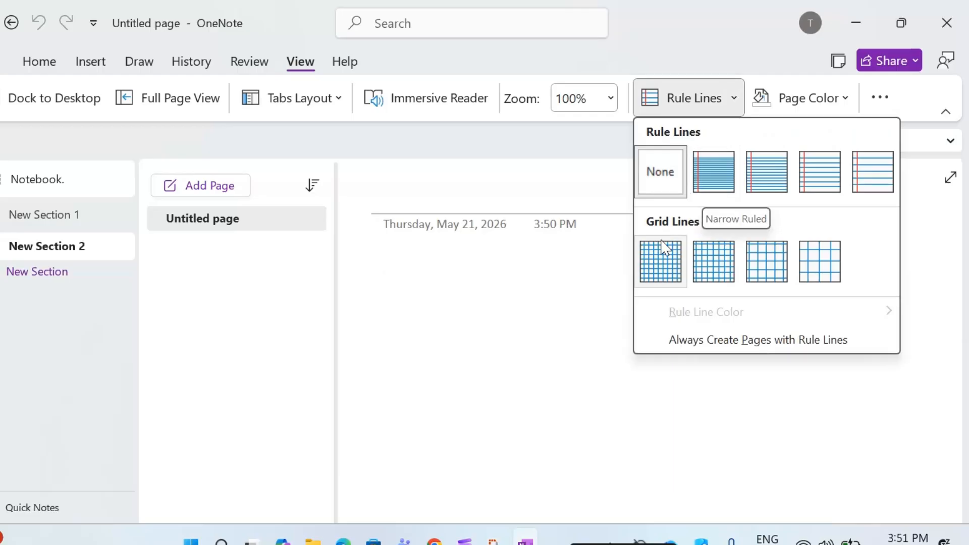
pyautogui.click(659, 260)
pyautogui.click(732, 109)
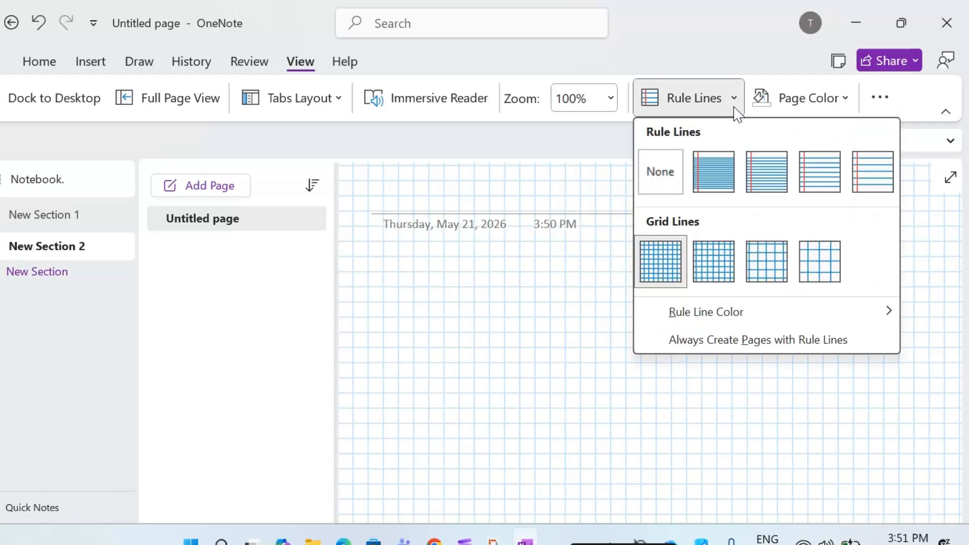
pyautogui.click(673, 171)
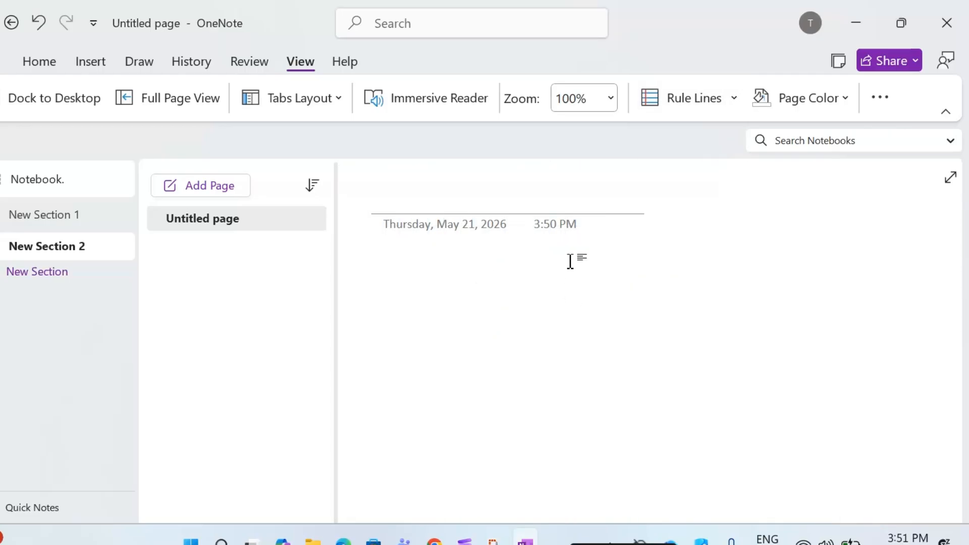
# Display the help commands and collapse the section list of the existing notebook.
pyautogui.click(360, 60)
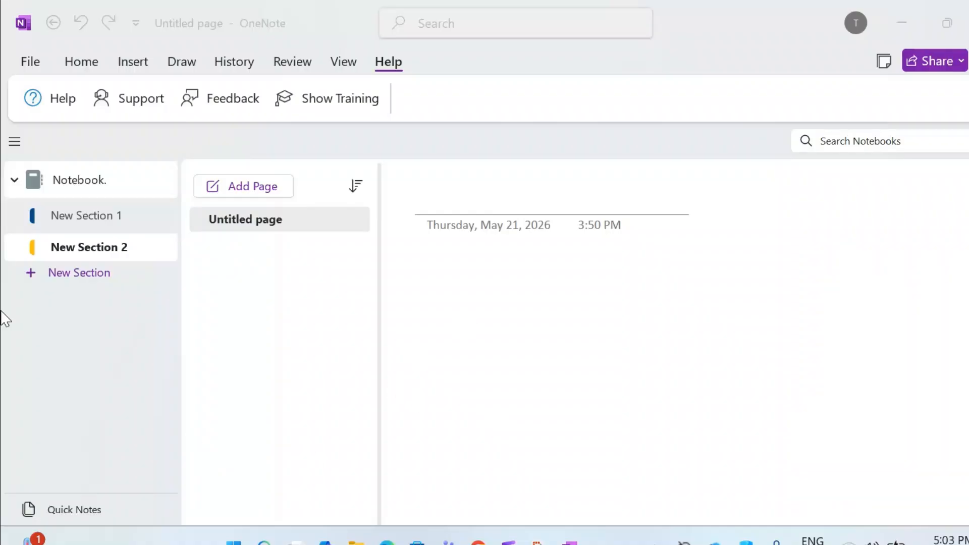
pyautogui.click(14, 178)
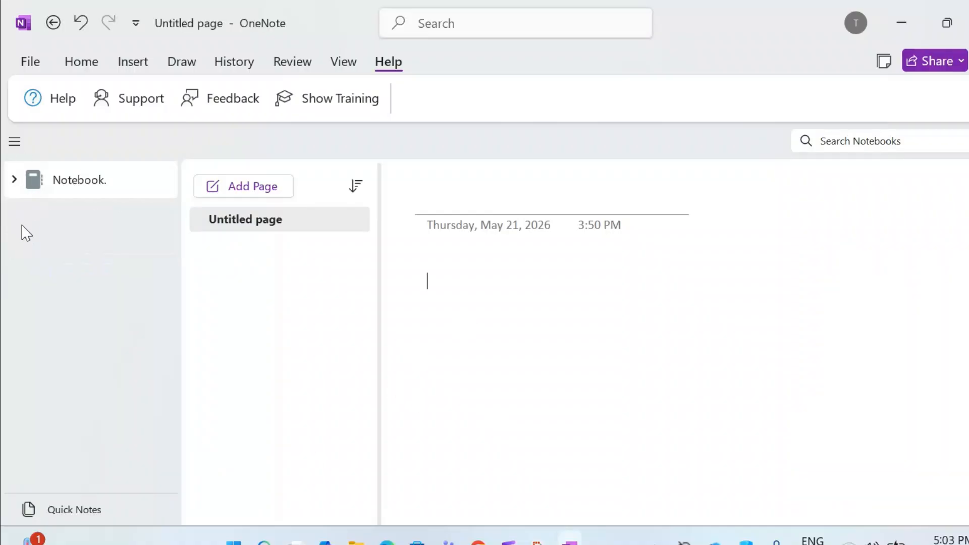
# Create a notebook named Class Notes in the Documents folder of OneDrive - Consult Advisor.
pyautogui.rightClick(26, 234)
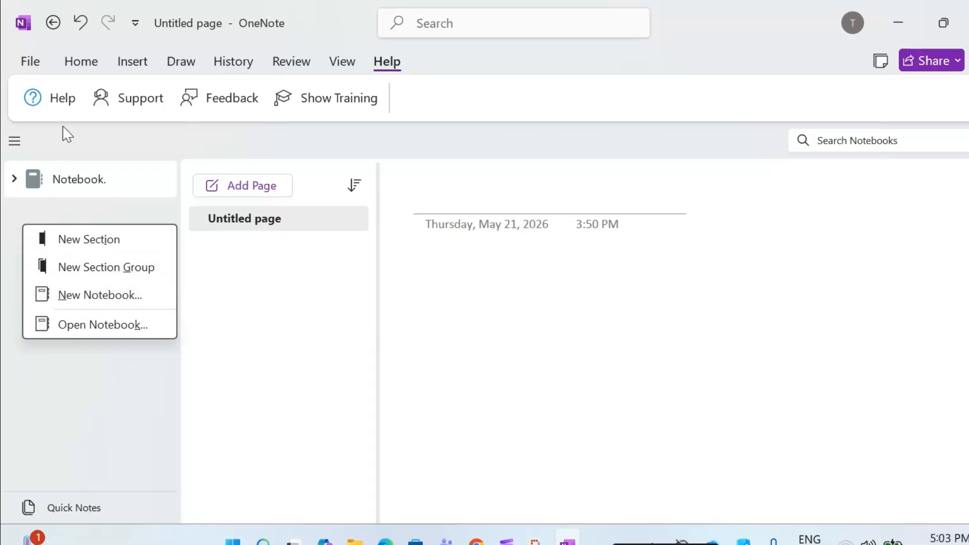
pyautogui.click(37, 60)
pyautogui.click(43, 146)
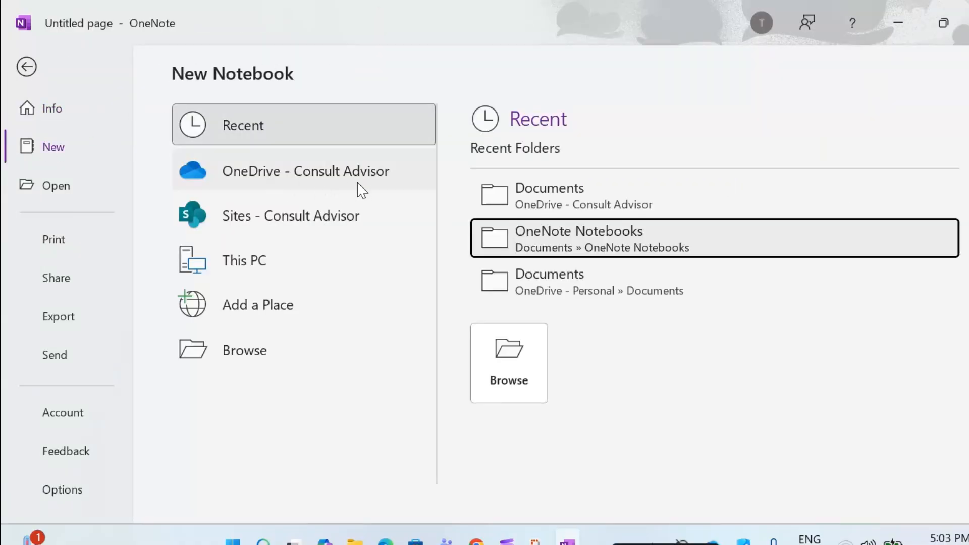
pyautogui.click(301, 193)
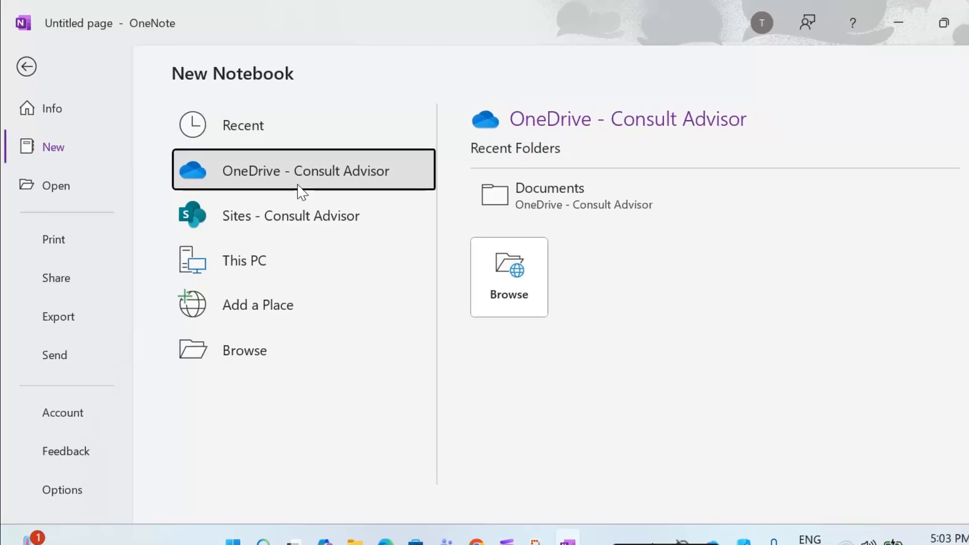
pyautogui.click(480, 185)
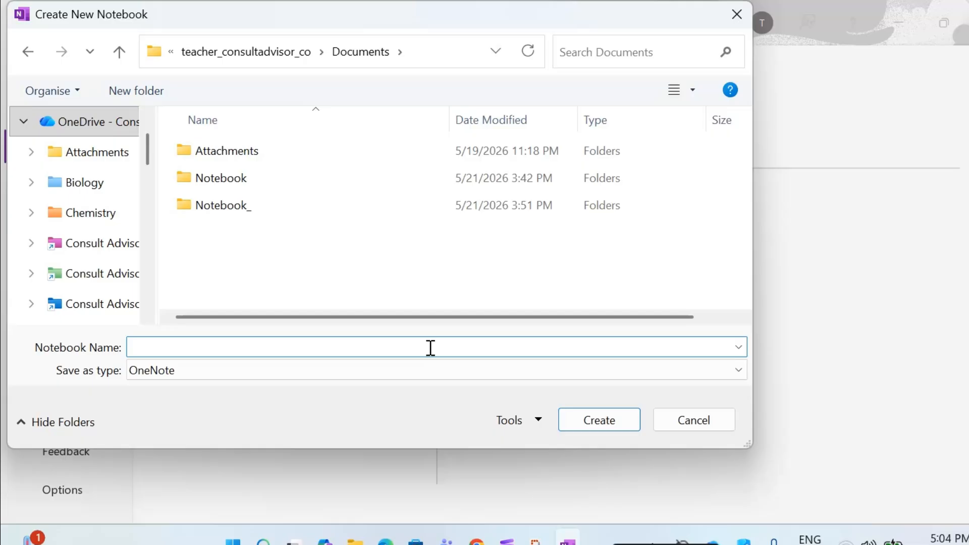
pyautogui.write('Class Notes')
pyautogui.click(590, 420)
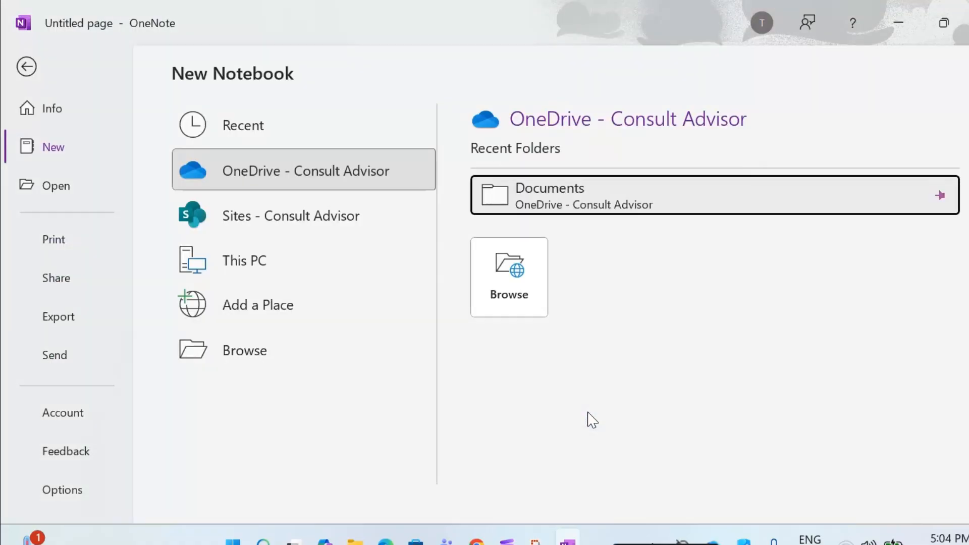
pyautogui.click(583, 328)
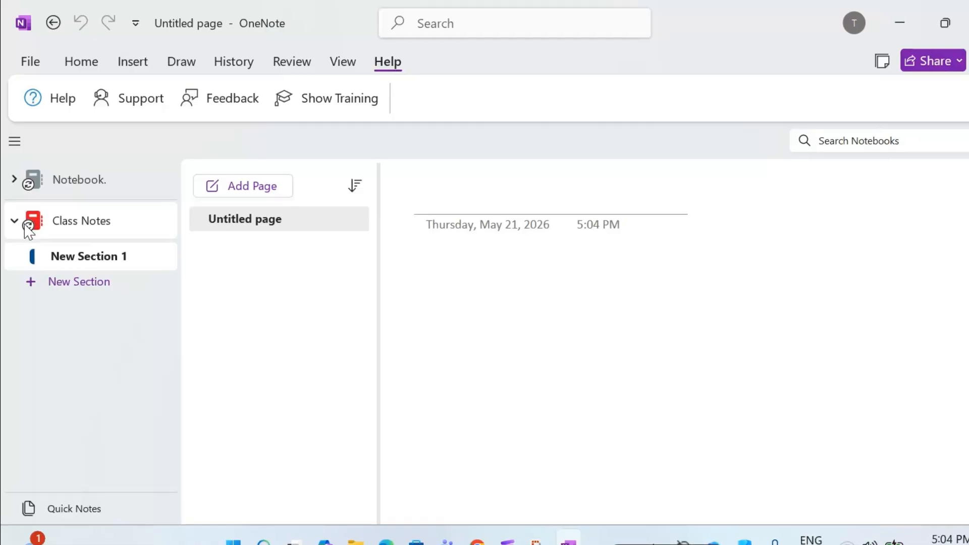
# Check the sync status of the Class Notes notebook, sync it immediately and close the synchronization window.
pyautogui.rightClick(29, 231)
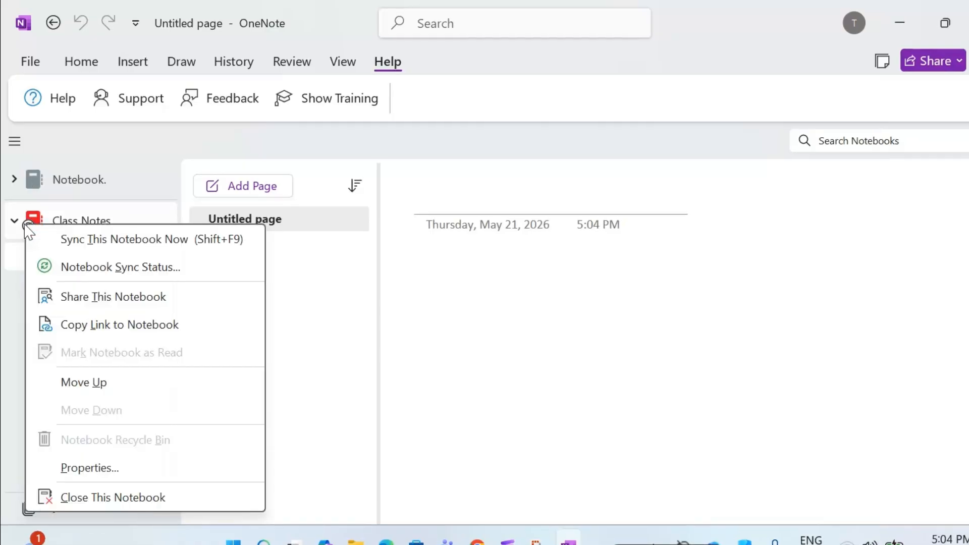
pyautogui.click(119, 268)
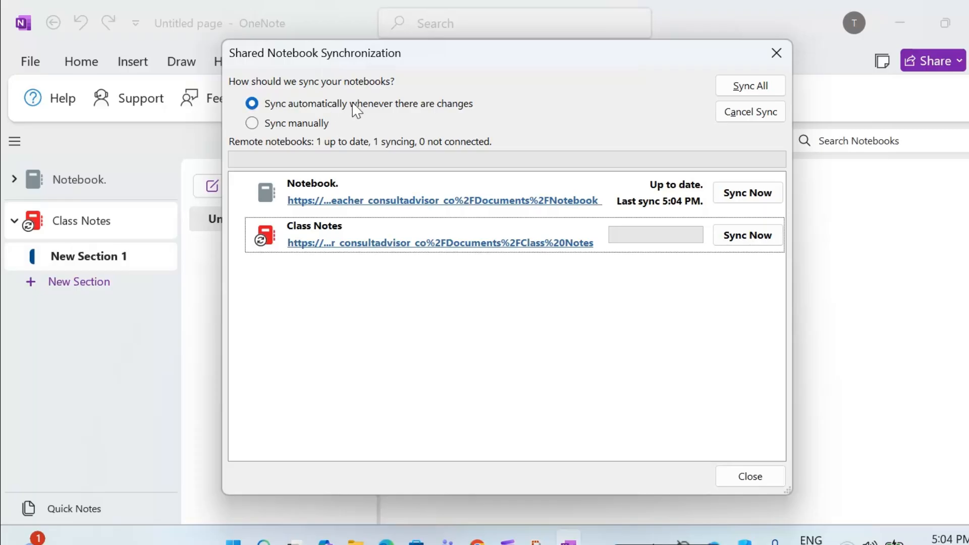
pyautogui.click(748, 237)
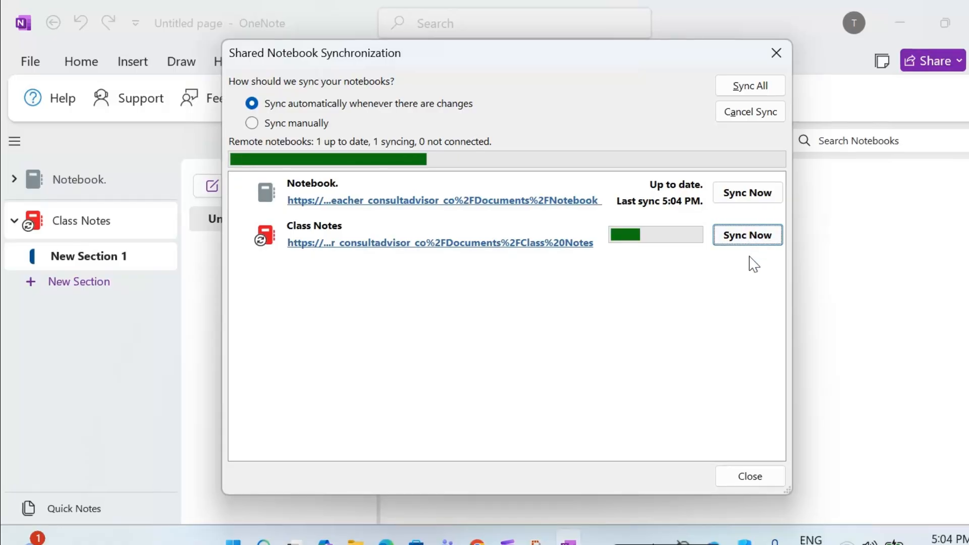
pyautogui.click(779, 48)
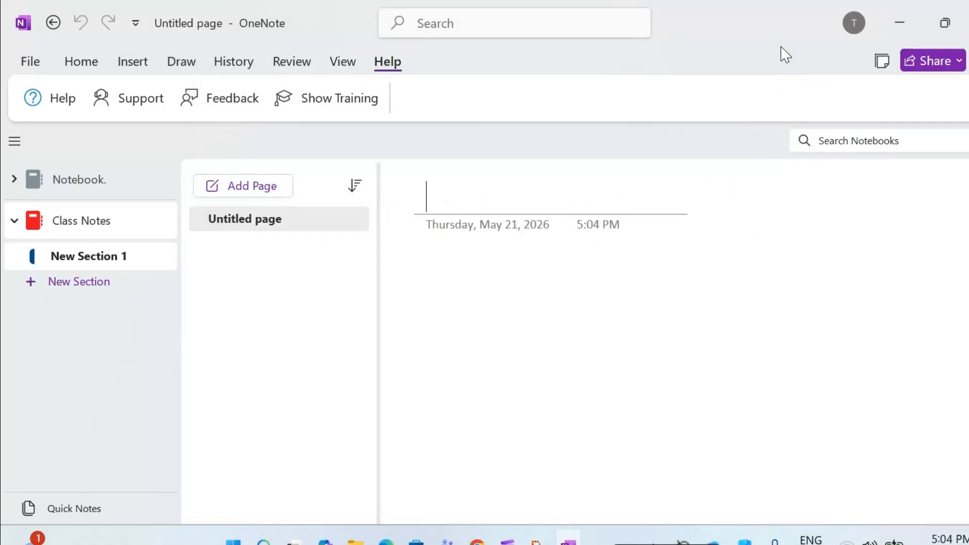
# Collapse and re-expand the Class Notes notebook and add a second section to it.
pyautogui.click(19, 227)
pyautogui.click(19, 226)
pyautogui.click(32, 282)
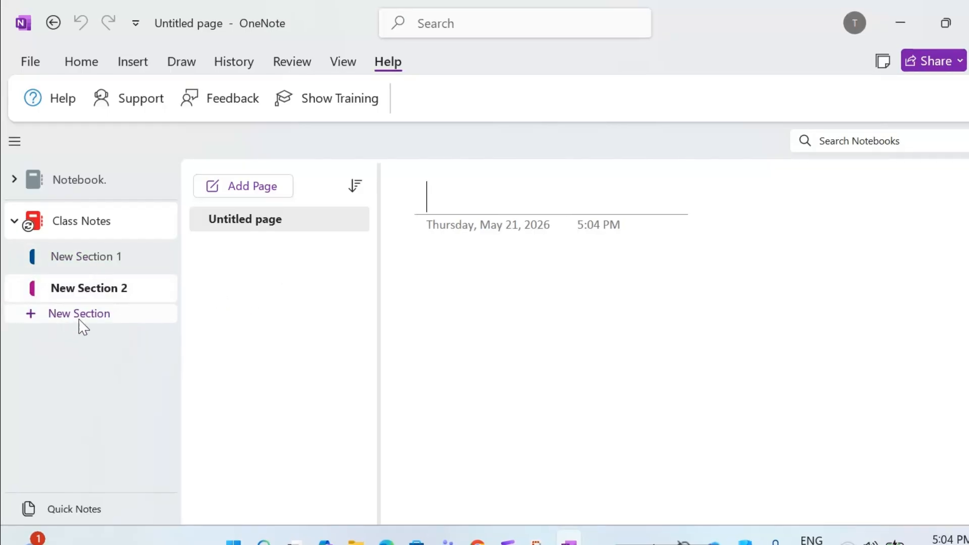
# Rename the first section of Class Notes as Math and the second section as English.
pyautogui.click(106, 270)
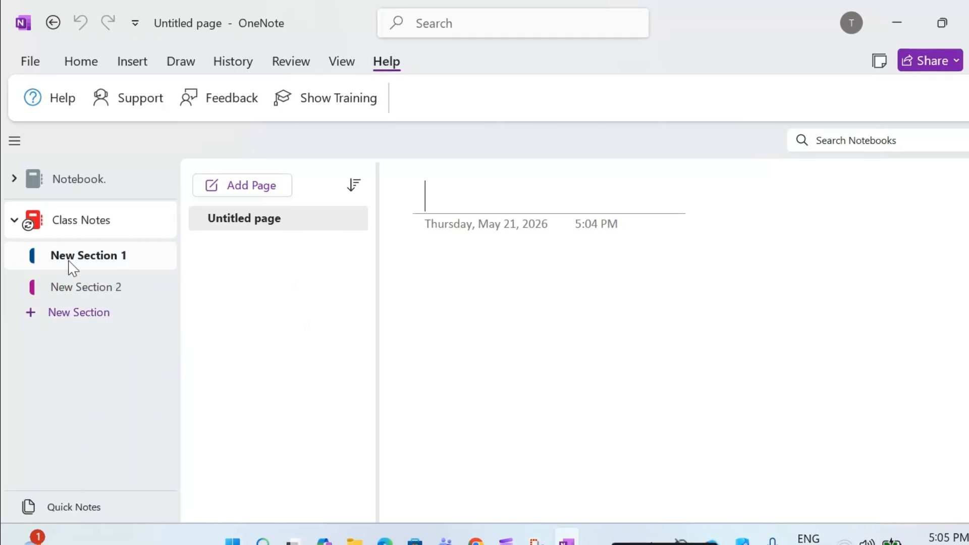
pyautogui.rightClick(70, 266)
pyautogui.click(112, 251)
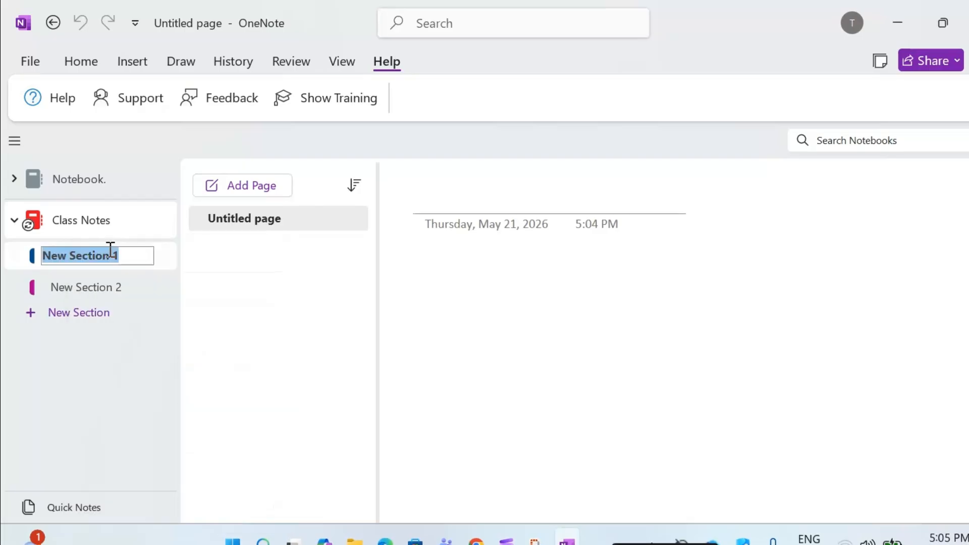
pyautogui.write('Mat')
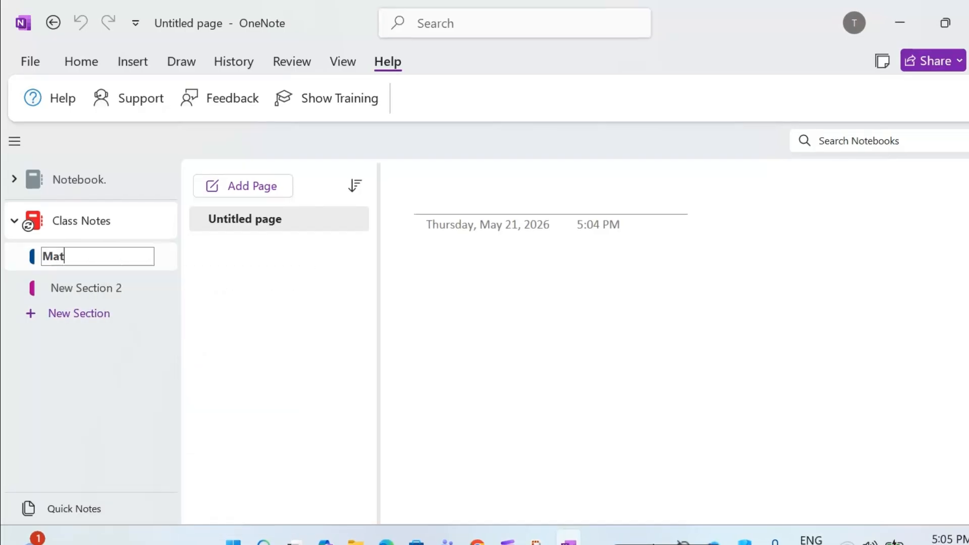
pyautogui.write('h')
pyautogui.rightClick(114, 290)
pyautogui.click(232, 20)
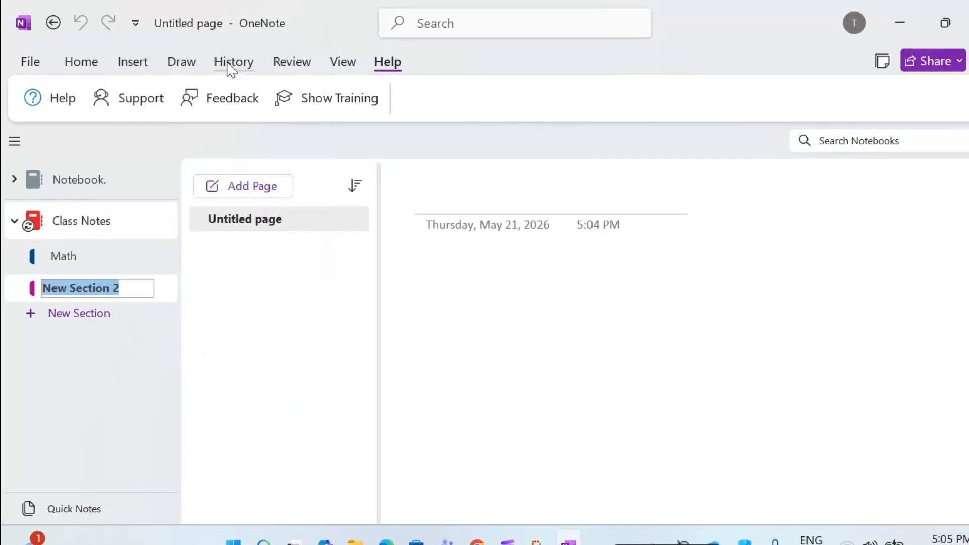
pyautogui.write('English')
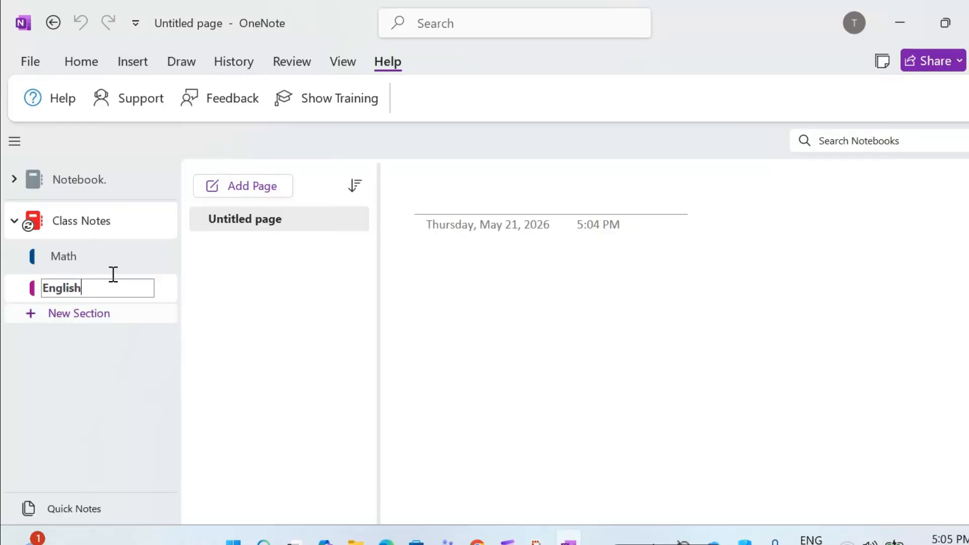
# Set the section color of the Math section to Red.
pyautogui.click(104, 266)
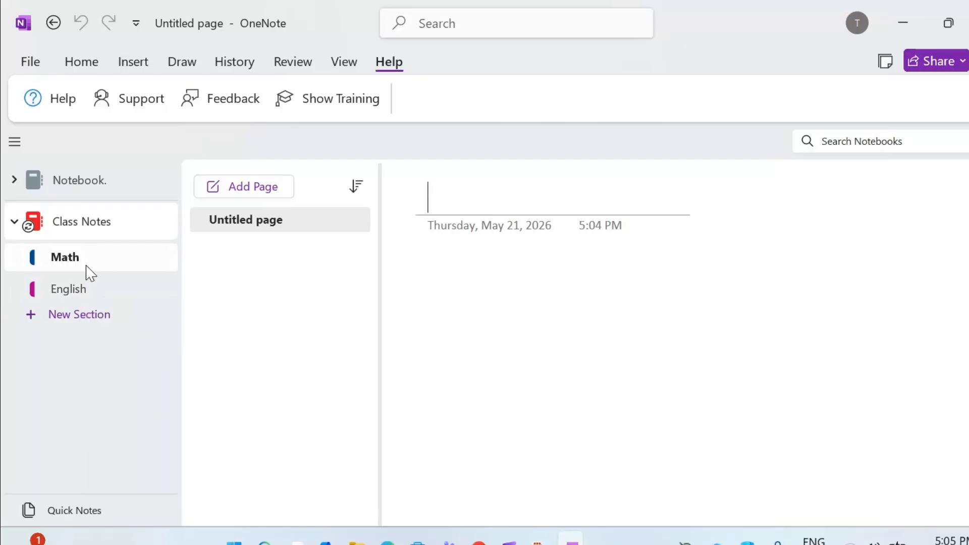
pyautogui.rightClick(89, 272)
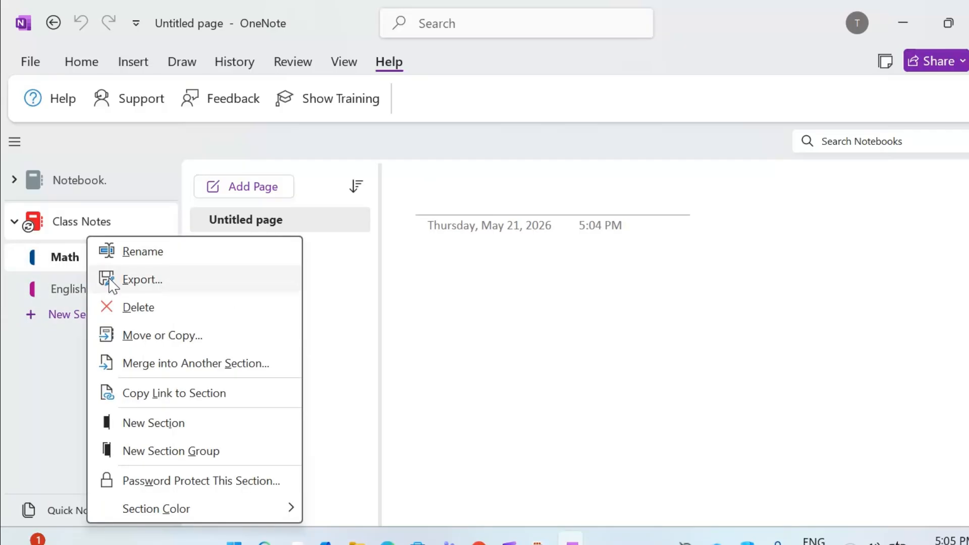
pyautogui.moveTo(153, 517)
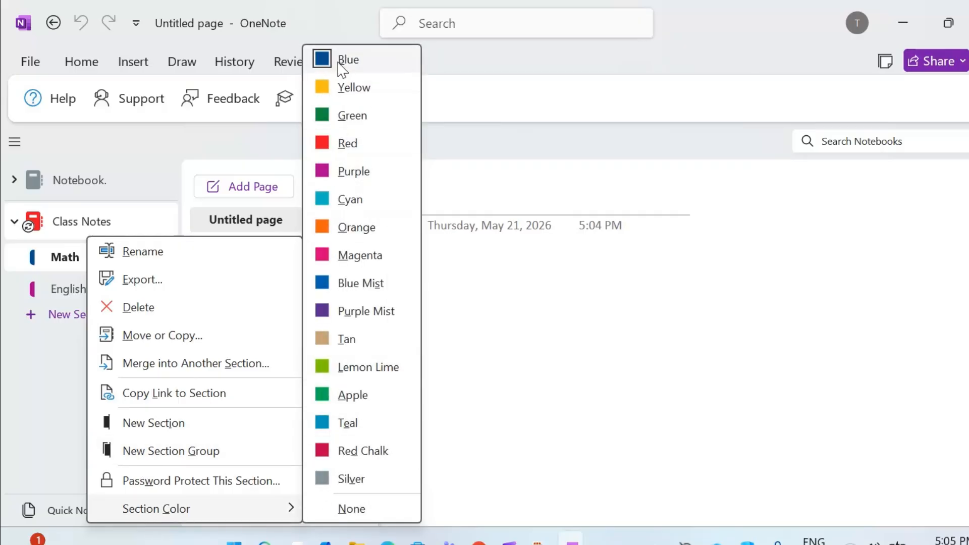
pyautogui.click(337, 144)
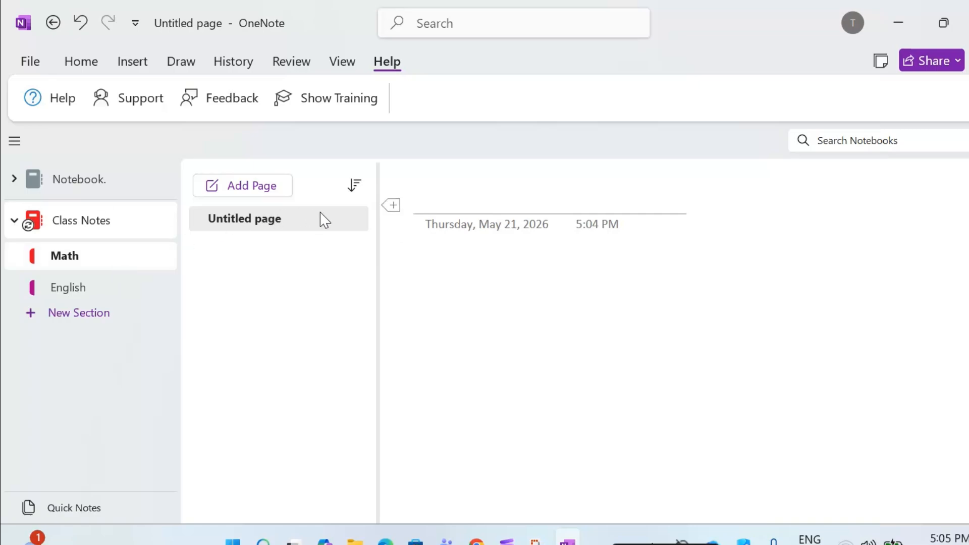
# Title the Math section's untitled page Notes and add a second page titled Projects.
pyautogui.write('Notes')
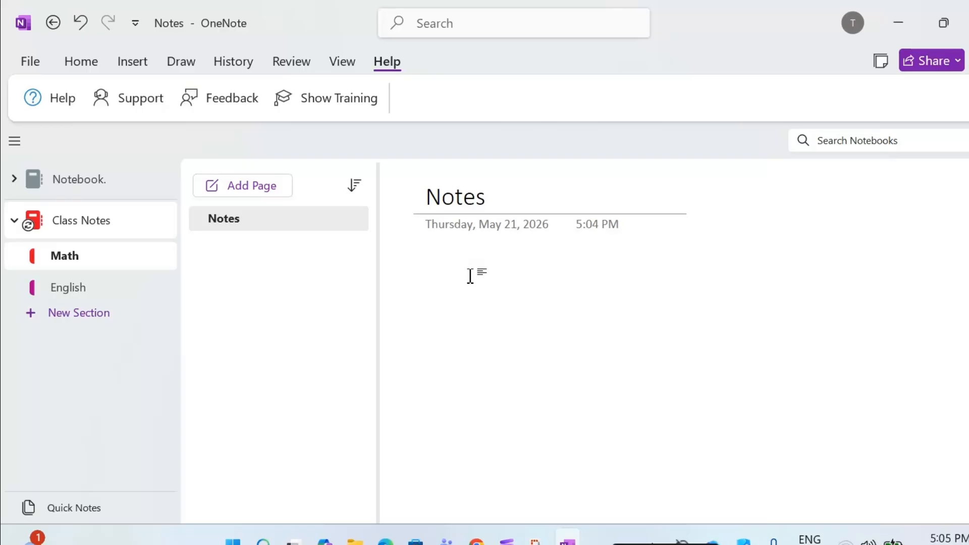
pyautogui.click(250, 193)
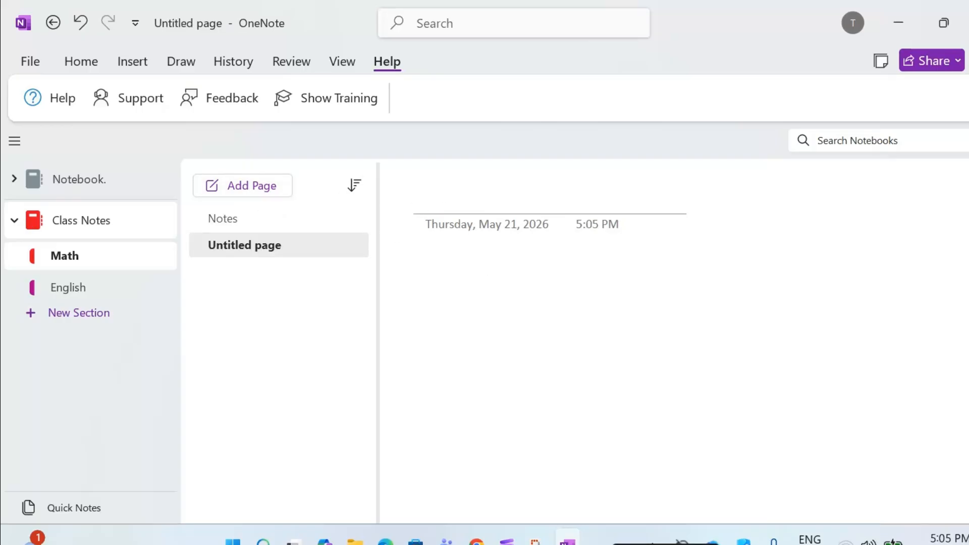
pyautogui.write('Projects')
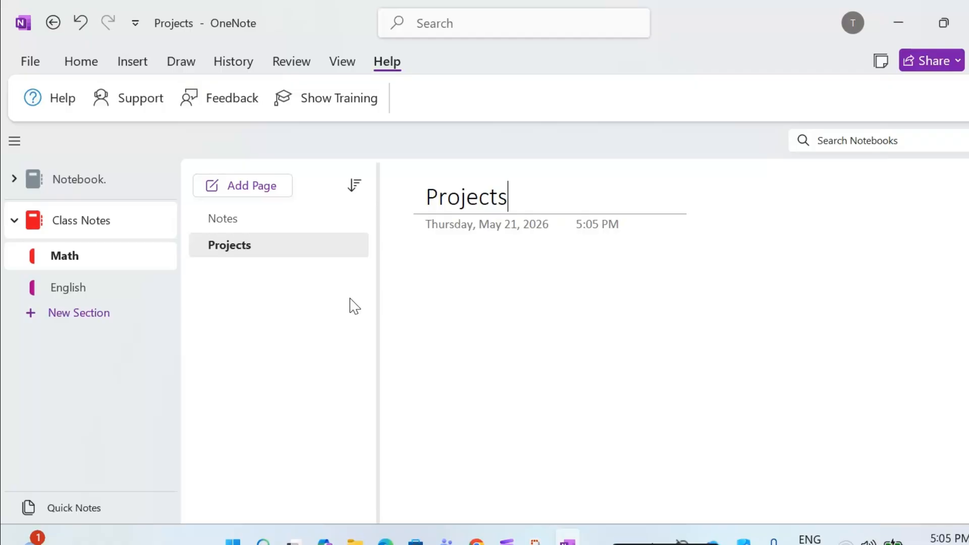
# Add a page titled "Important notes" to Quick Notes and enter 12345 in its body.
pyautogui.click(56, 512)
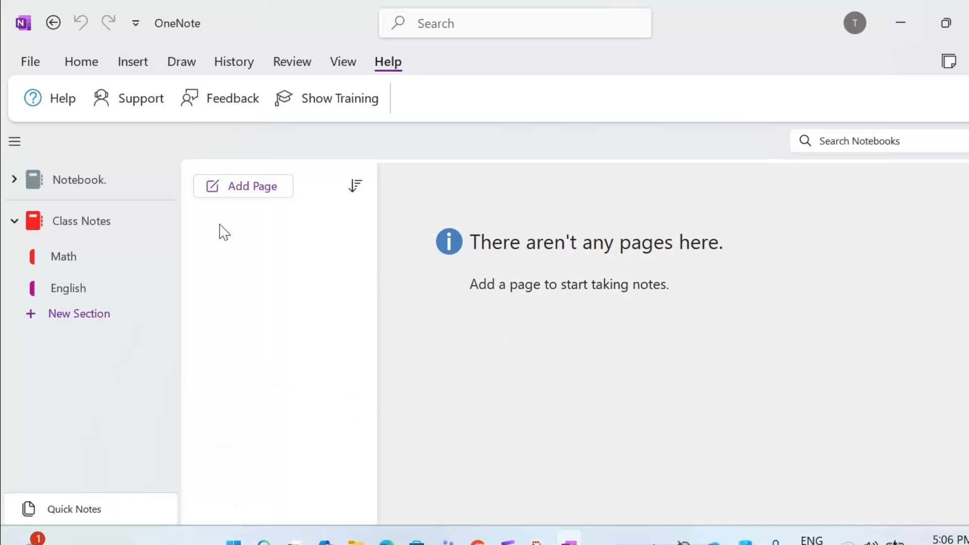
pyautogui.click(236, 191)
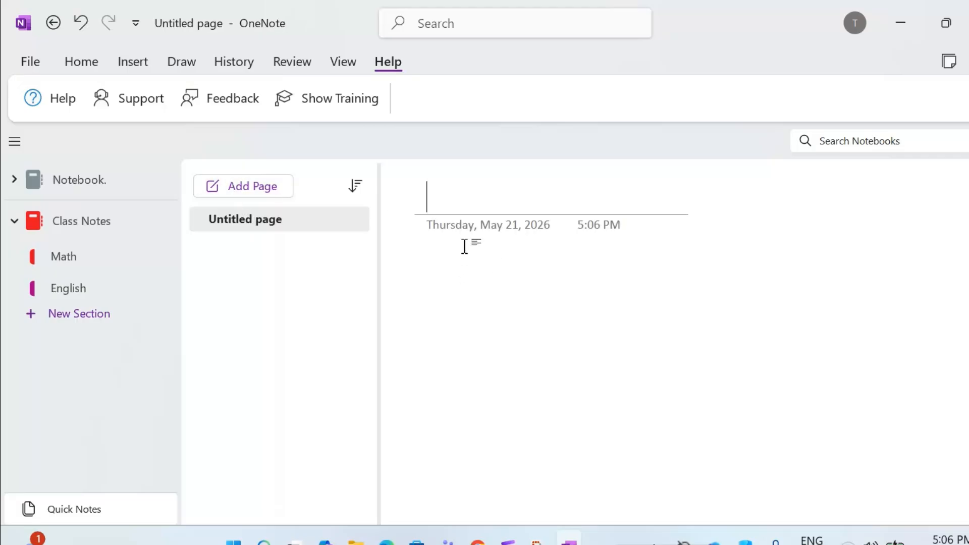
pyautogui.write('Important np')
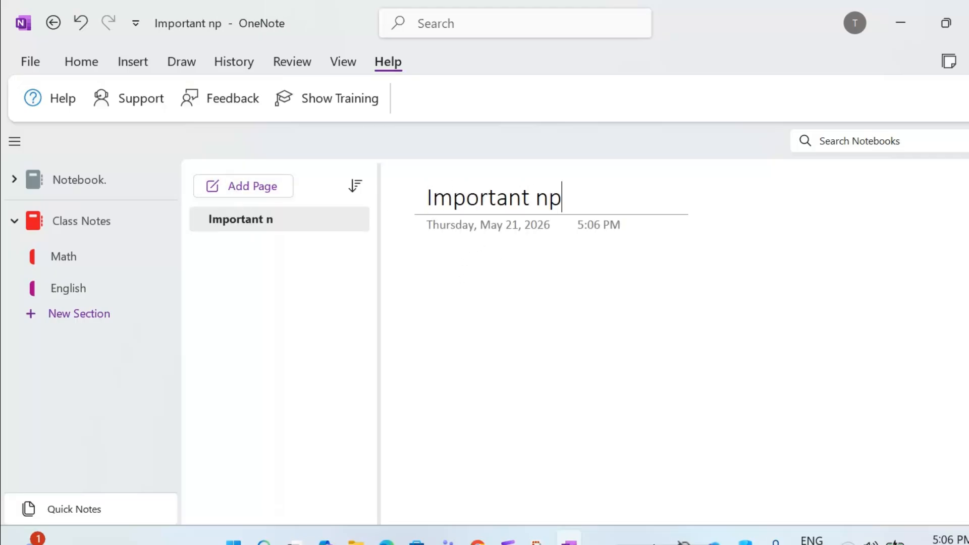
pyautogui.press('BackSpace')
pyautogui.write('otes')
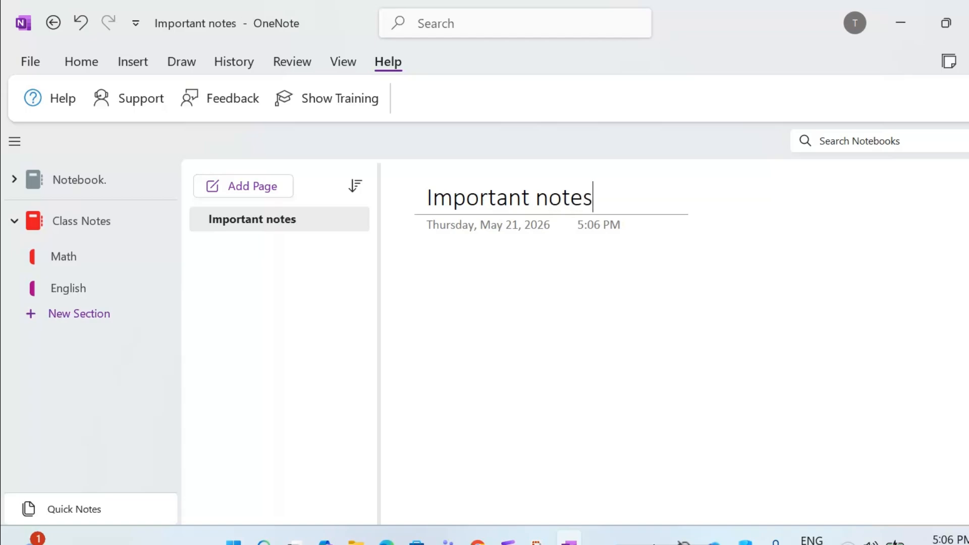
pyautogui.press('Return')
pyautogui.write('12345')
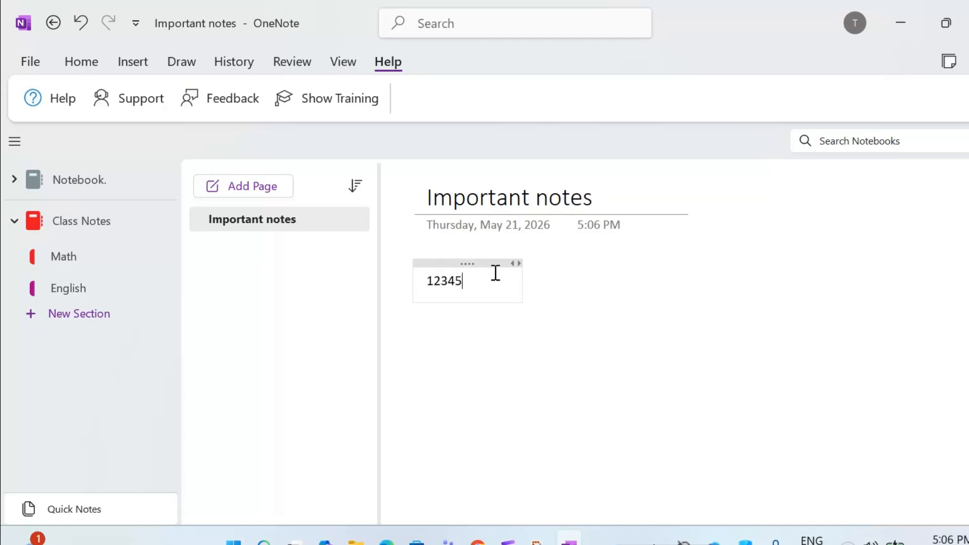
# Add a separate note reading "To do:" to the Important notes page and switch to the Math section.
pyautogui.click(626, 376)
pyautogui.write('To do:')
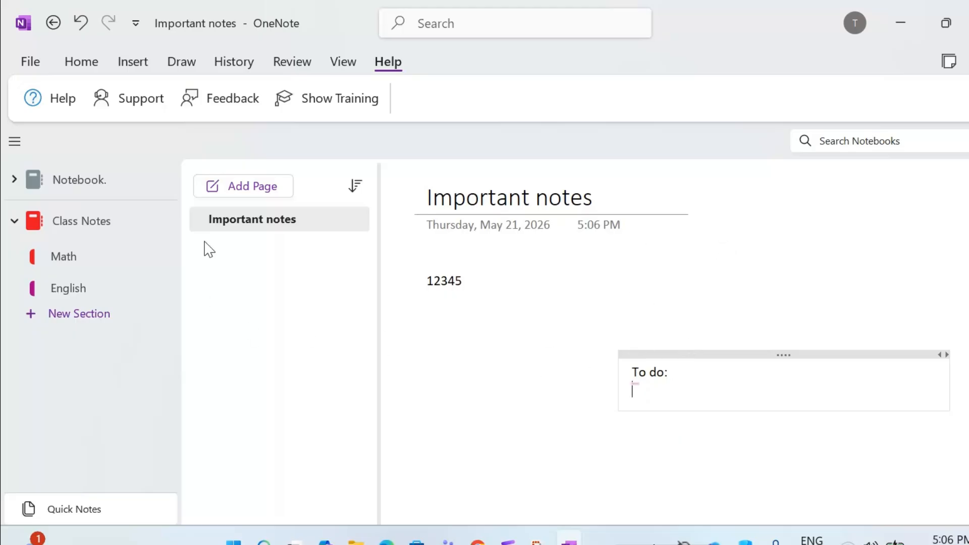
pyautogui.click(116, 268)
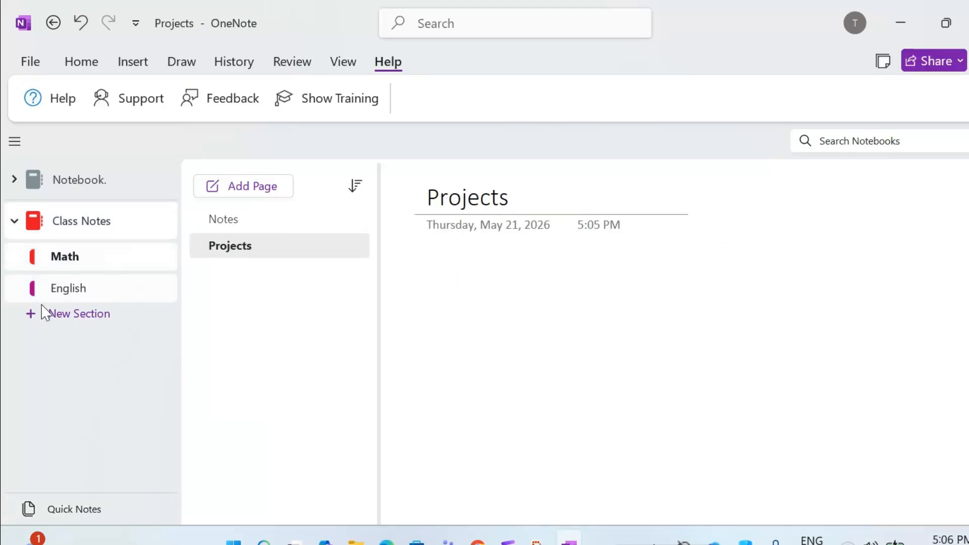
# Return to Quick Notes and add two untitled pages below the Important notes page.
pyautogui.click(63, 505)
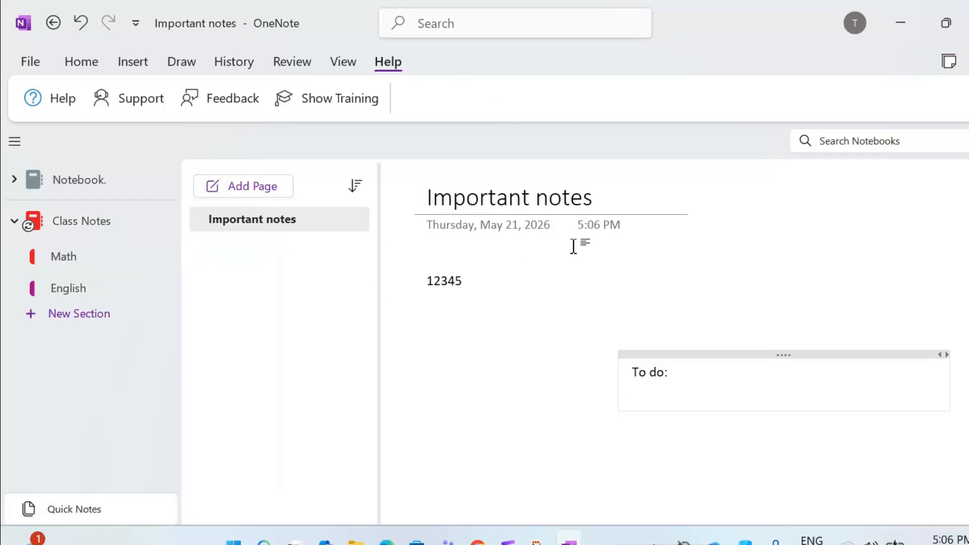
pyautogui.click(271, 188)
pyautogui.click(271, 188)
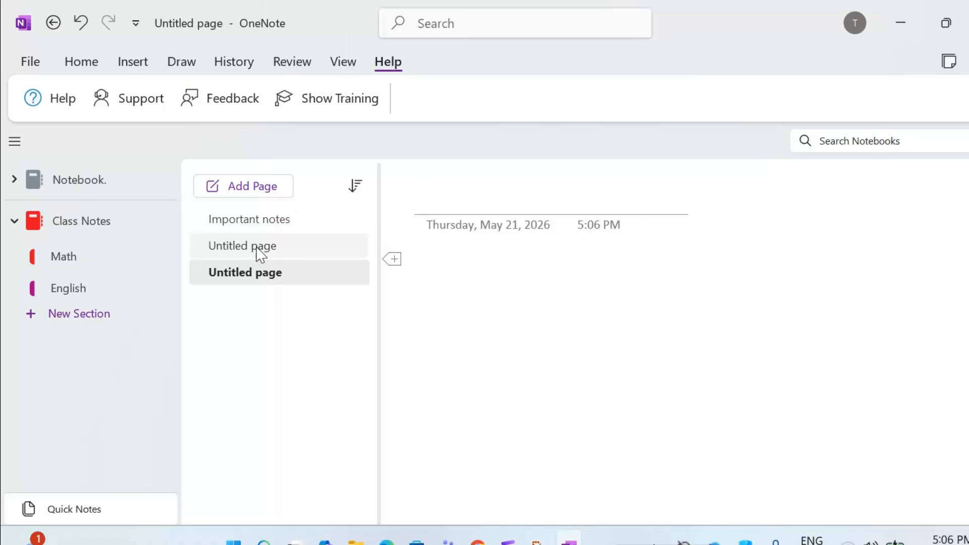
# Reorder the items so Projects precedes Notes in Math, English precedes Math, and Class Notes sits above the other notebook.
pyautogui.click(108, 254)
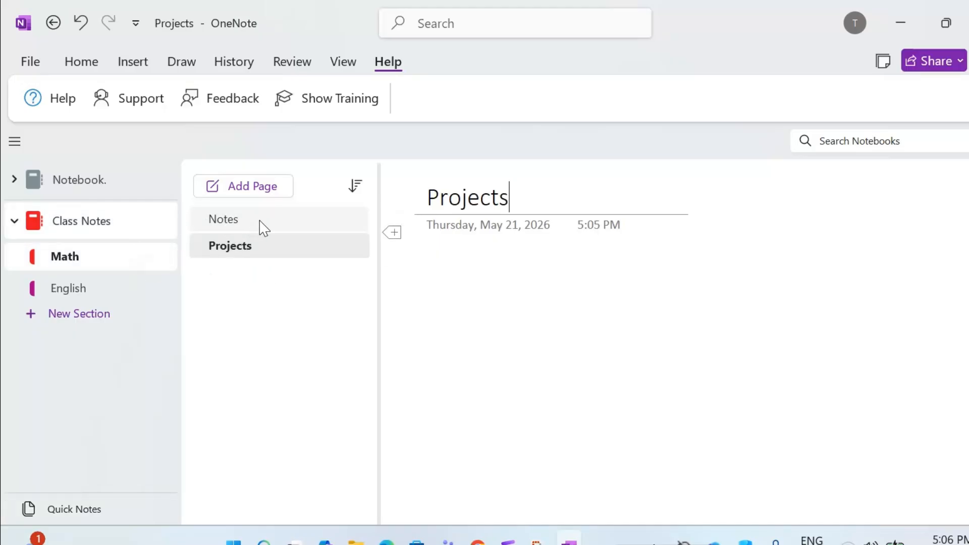
pyautogui.moveTo(277, 244); pyautogui.dragTo(278, 218)
pyautogui.moveTo(107, 294); pyautogui.dragTo(95, 178)
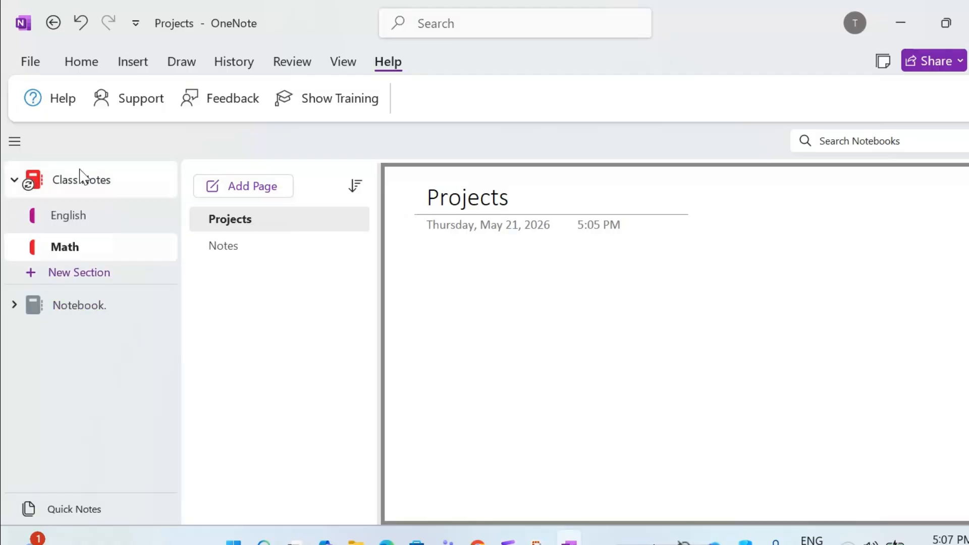
# Delete the Projects and Notes pages from the Math section.
pyautogui.rightClick(240, 222)
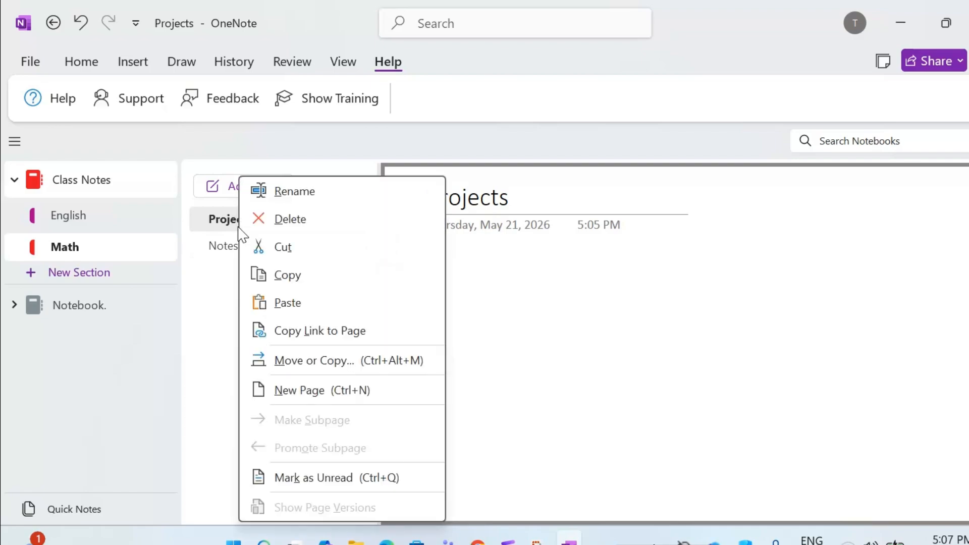
pyautogui.click(288, 220)
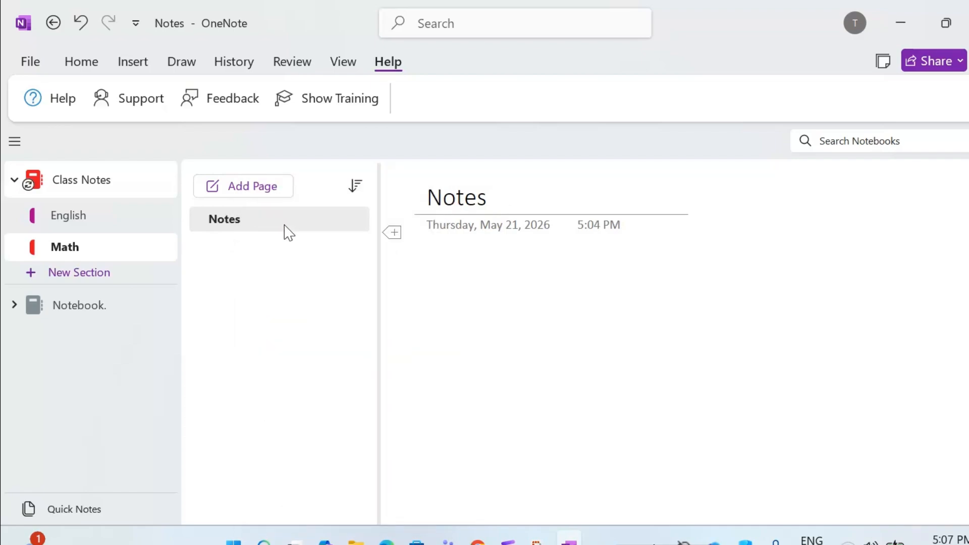
pyautogui.rightClick(249, 224)
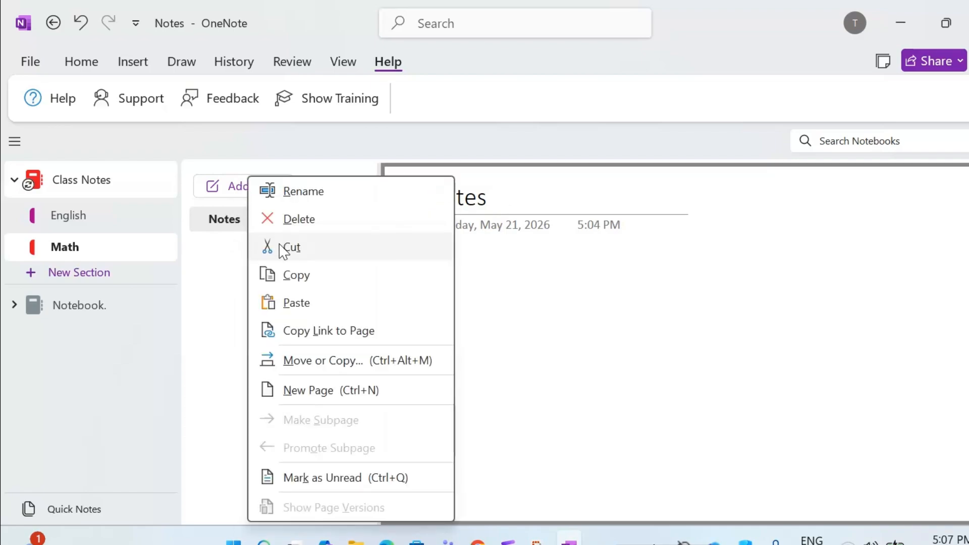
pyautogui.click(295, 220)
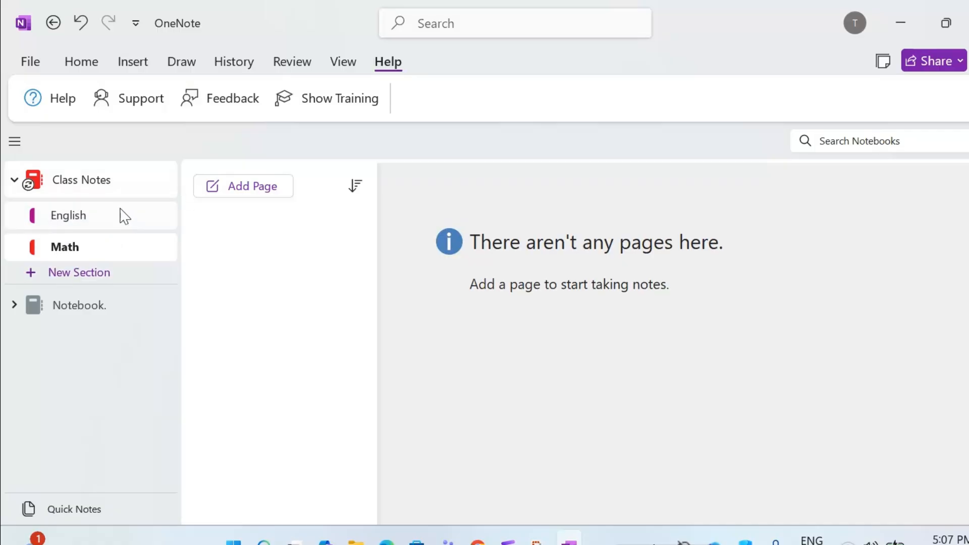
# Add a new page titled "Actual content" to the empty Math section.
pyautogui.click(255, 192)
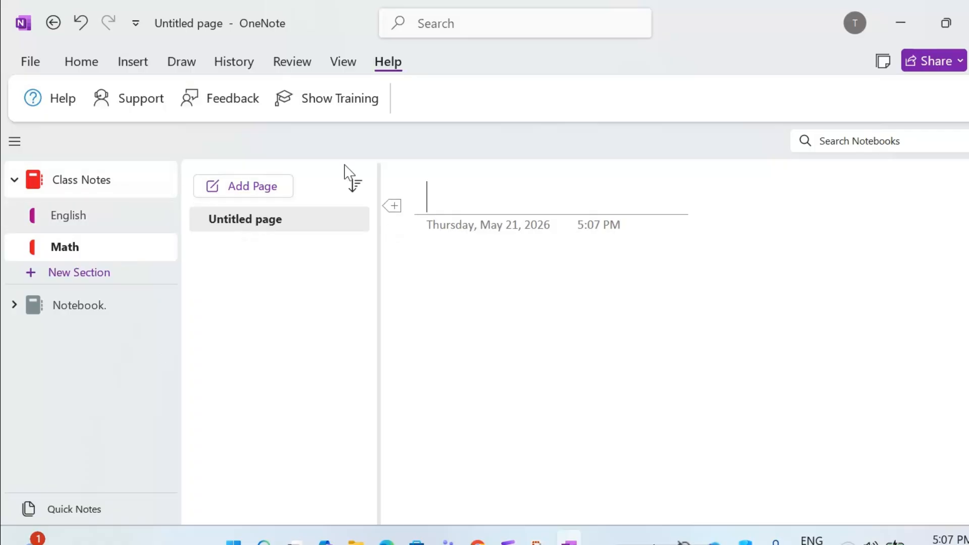
pyautogui.write('actual conte')
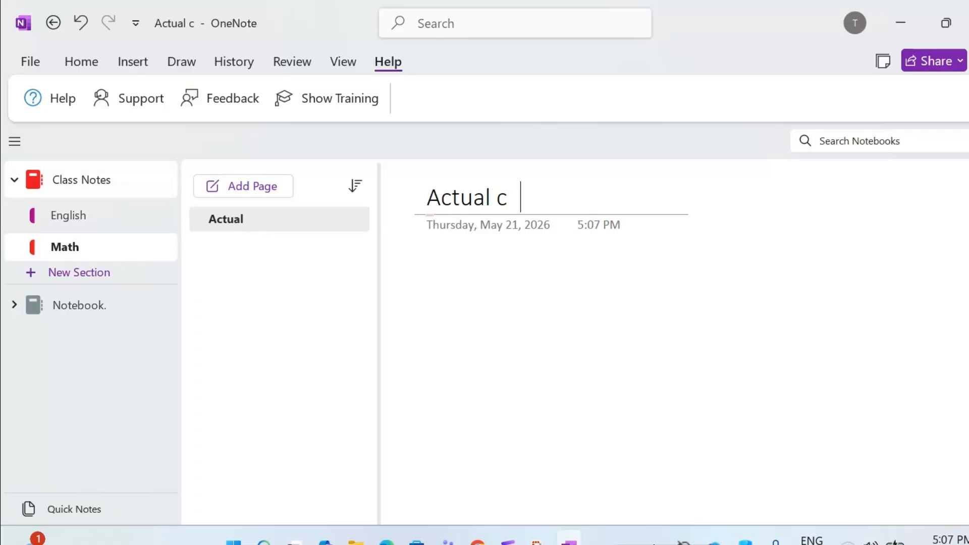
pyautogui.write('nt')
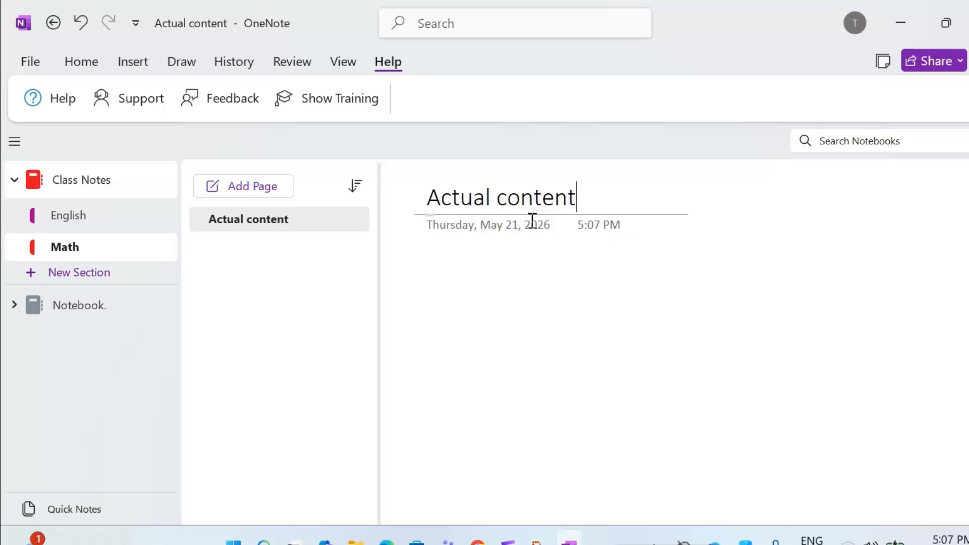